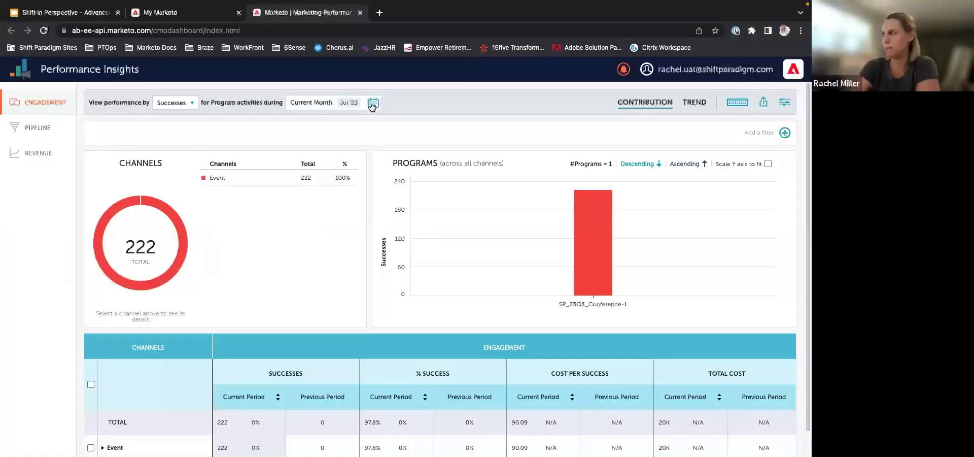
View engagement performance by Successes for program activities during the Current Quarter (QTD)
{"action": "left_click", "coordinate": [190, 103]}
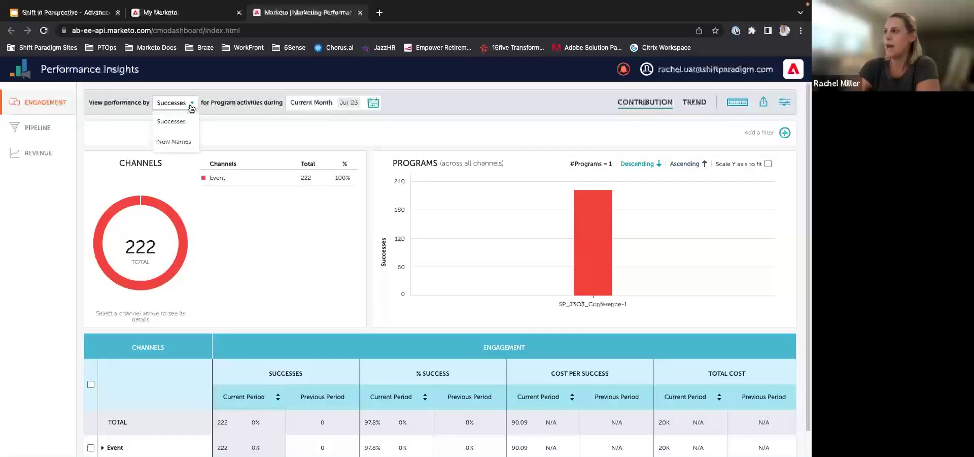
{"action": "left_click", "coordinate": [189, 122]}
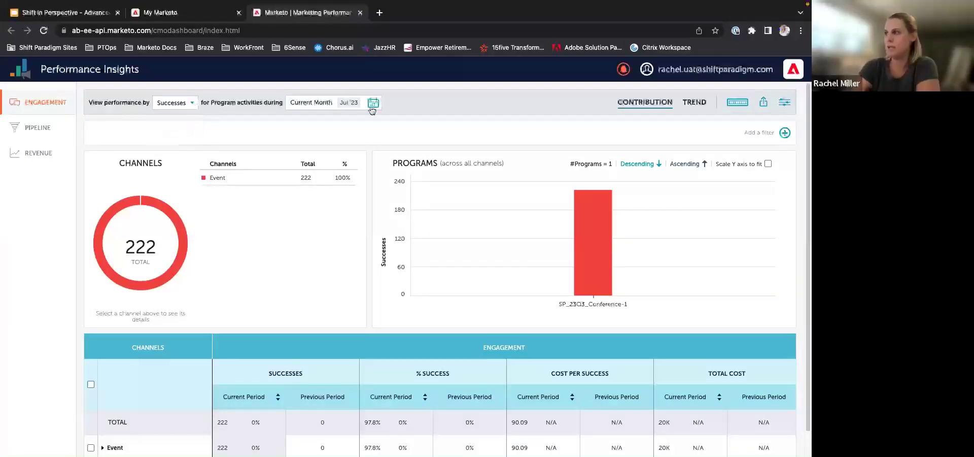
{"action": "left_click", "coordinate": [372, 103]}
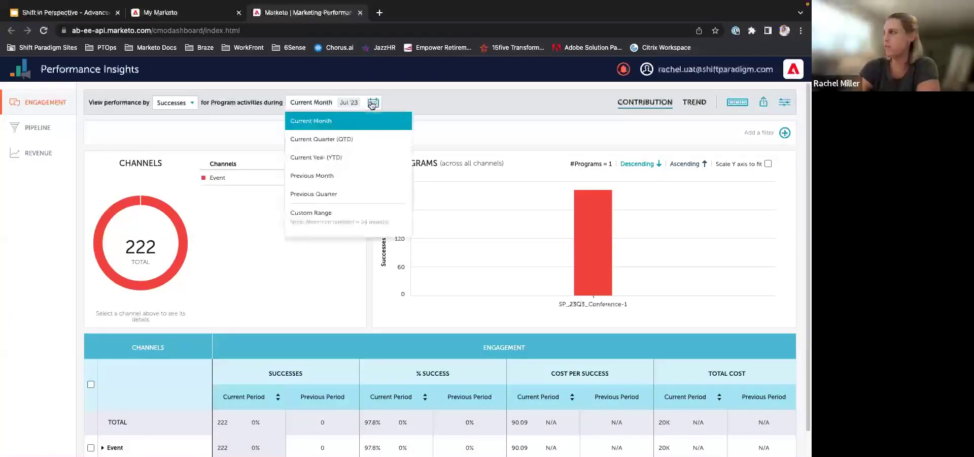
{"action": "left_click", "coordinate": [331, 139]}
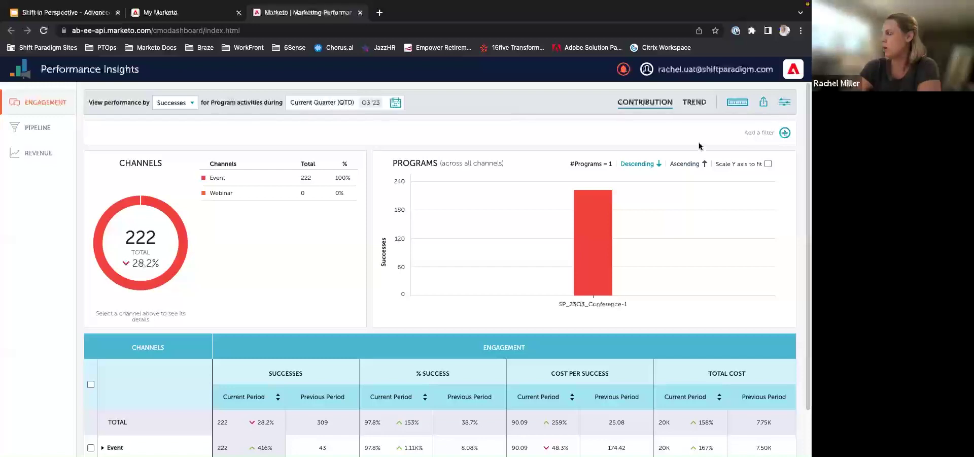
Expand the Event and Webinar channels in the engagement table to inspect their individual programs, leaving Event expanded
{"action": "scroll", "coordinate": [391, 362], "scroll_direction": "down", "scroll_amount": 1}
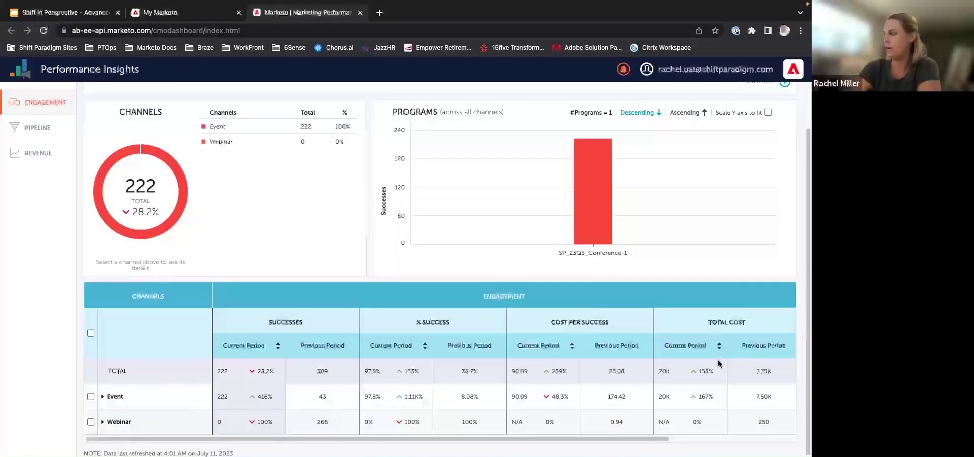
{"action": "left_click", "coordinate": [102, 396]}
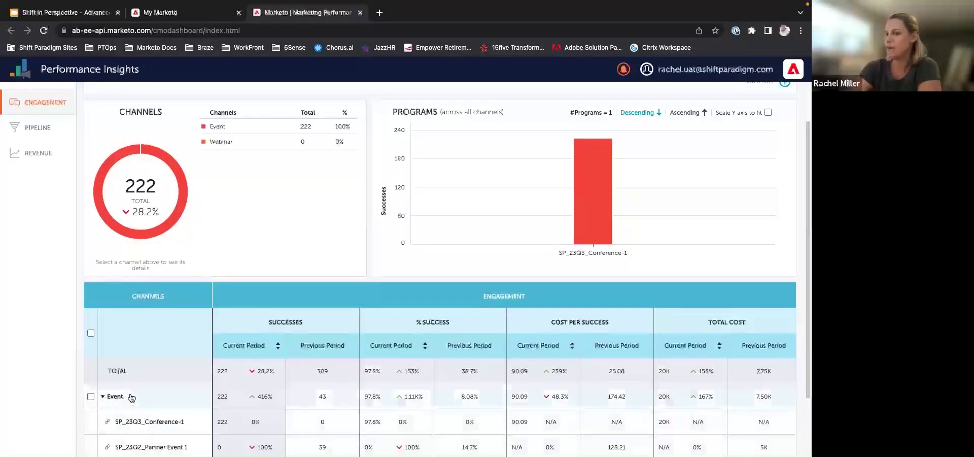
{"action": "scroll", "coordinate": [122, 397], "scroll_direction": "down", "scroll_amount": 1}
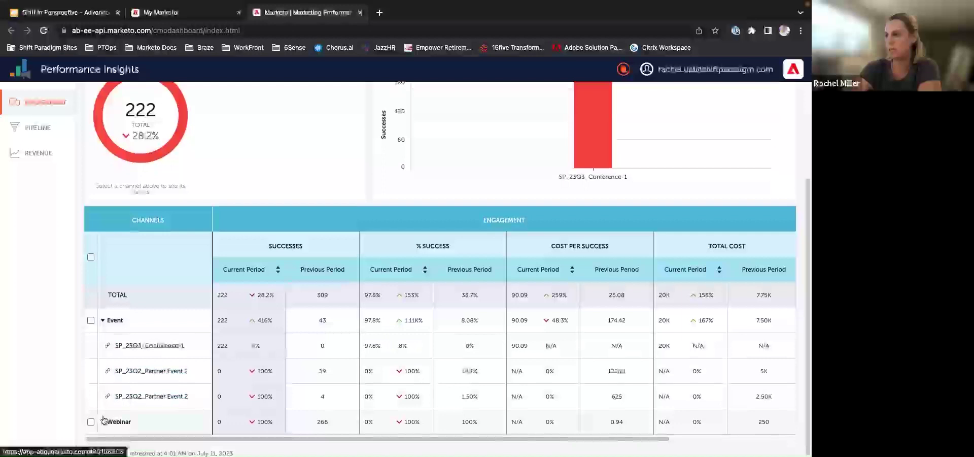
{"action": "left_click", "coordinate": [103, 421]}
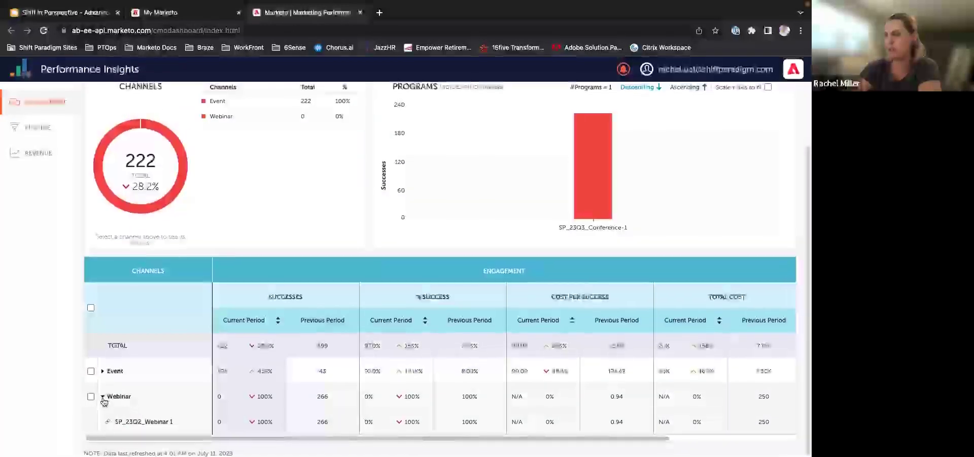
{"action": "left_click", "coordinate": [103, 371]}
{"action": "scroll", "coordinate": [122, 371], "scroll_direction": "down", "scroll_amount": 1}
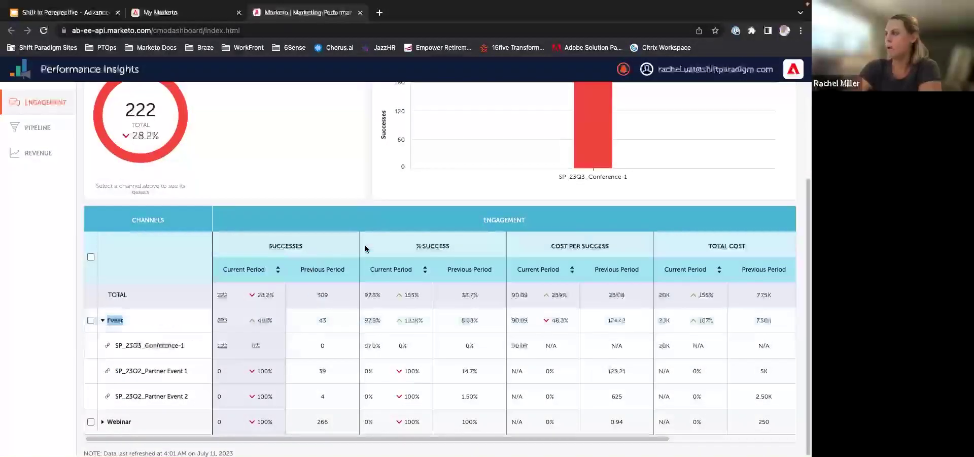
Examine the success and cost metrics of the Event programs, comparing the current period with the previous period
{"action": "scroll", "coordinate": [594, 345], "scroll_direction": "right", "scroll_amount": 3}
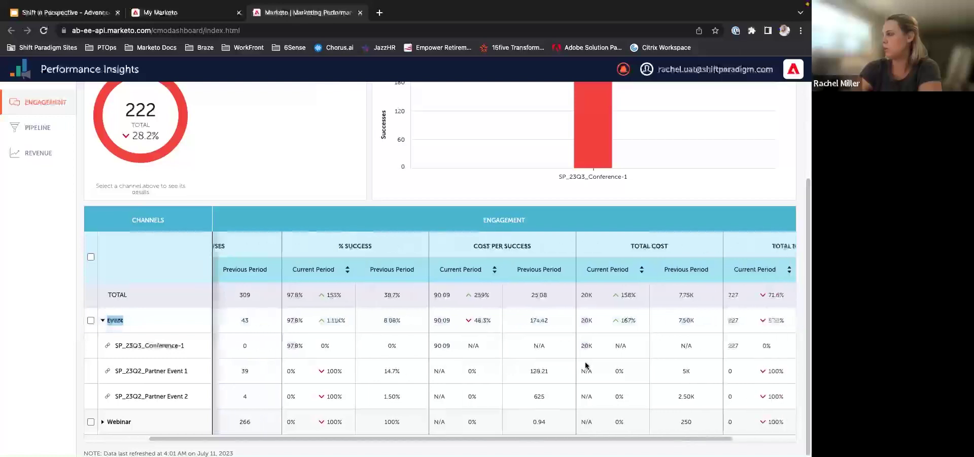
{"action": "scroll", "coordinate": [587, 366], "scroll_direction": "left", "scroll_amount": 3}
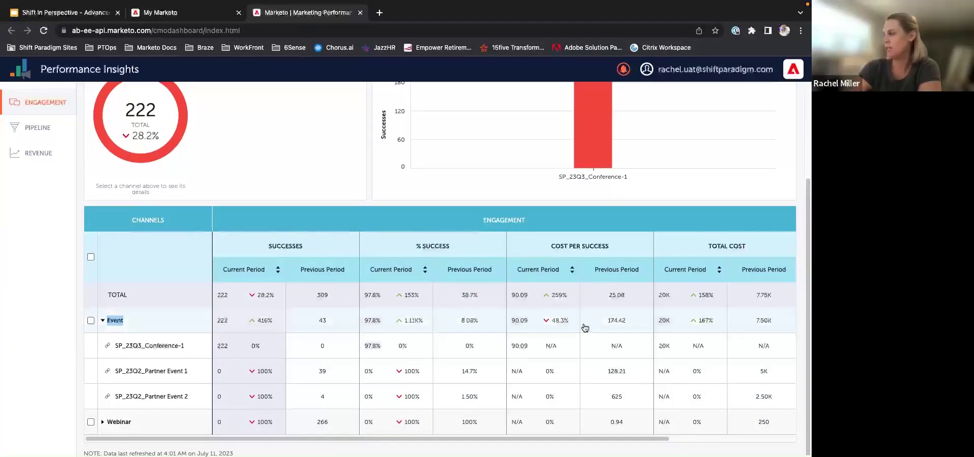
{"action": "scroll", "coordinate": [584, 327], "scroll_direction": "right", "scroll_amount": 2}
{"action": "scroll", "coordinate": [584, 327], "scroll_direction": "left", "scroll_amount": 2}
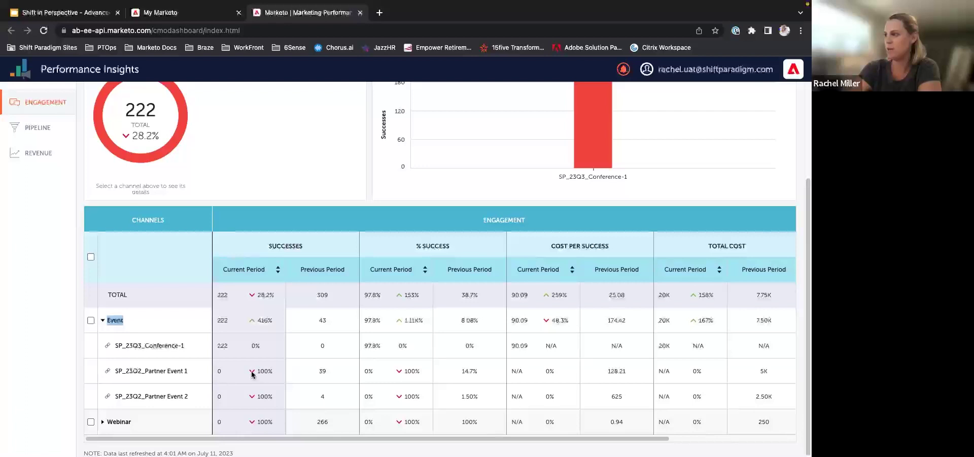
{"action": "double_click", "coordinate": [324, 373]}
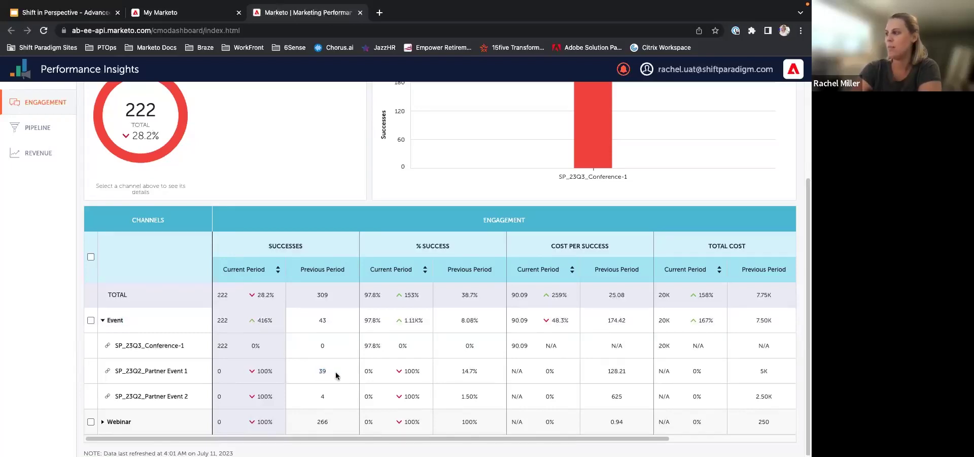
{"action": "left_click", "coordinate": [310, 376]}
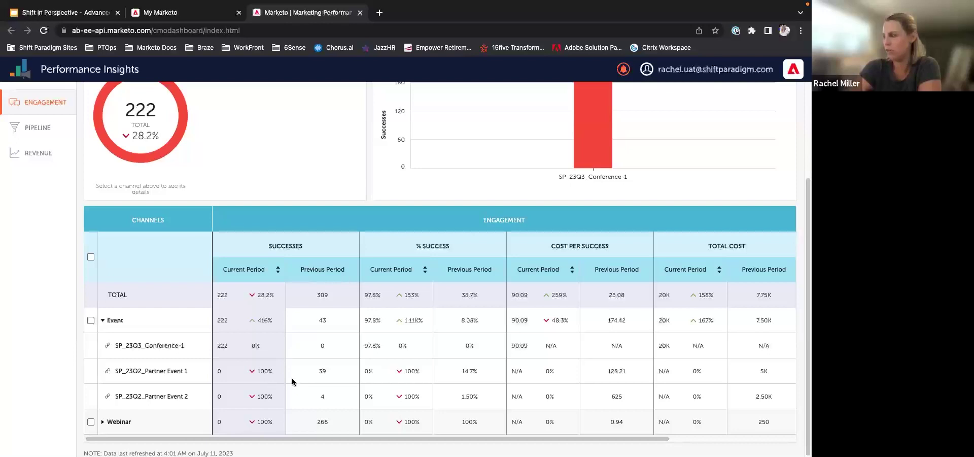
{"action": "scroll", "coordinate": [468, 378], "scroll_direction": "up", "scroll_amount": 1}
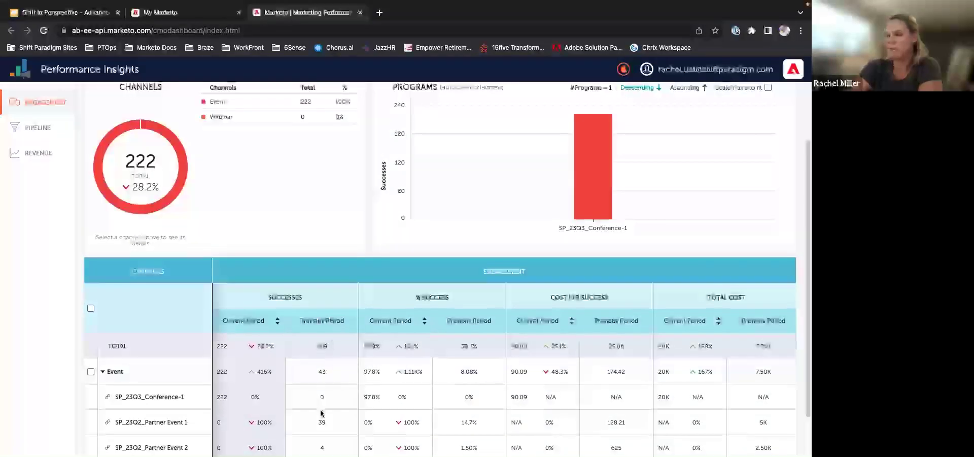
{"action": "scroll", "coordinate": [321, 406], "scroll_direction": "up", "scroll_amount": 2}
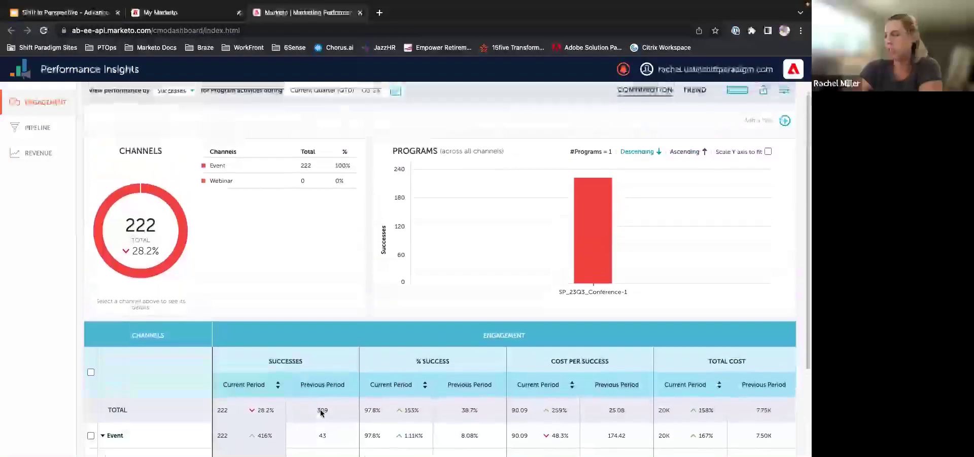
Apply settings that view program success by Activity Period, with Calendar Period as the previous period configuration
{"action": "left_click", "coordinate": [784, 97]}
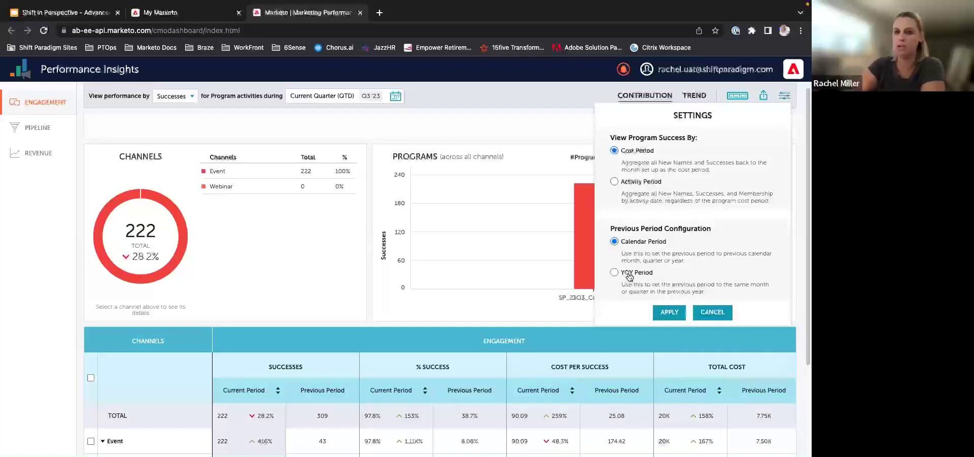
{"action": "left_click", "coordinate": [630, 277]}
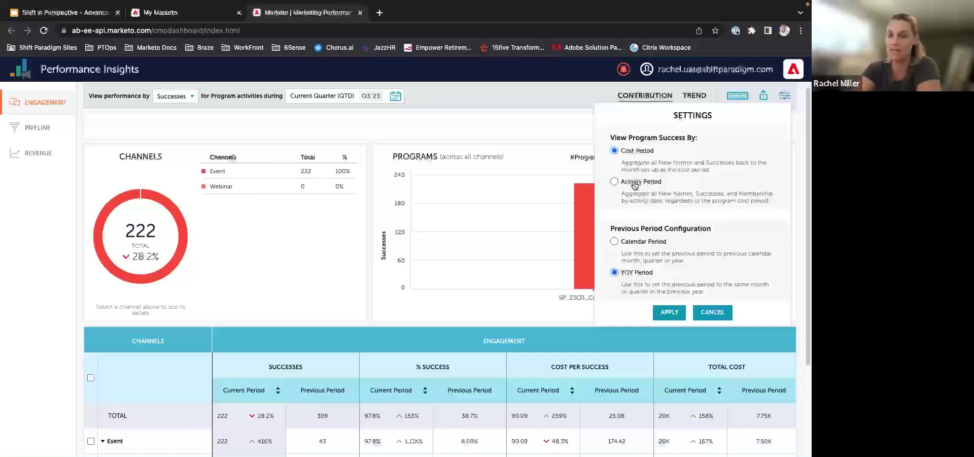
{"action": "left_click", "coordinate": [634, 184]}
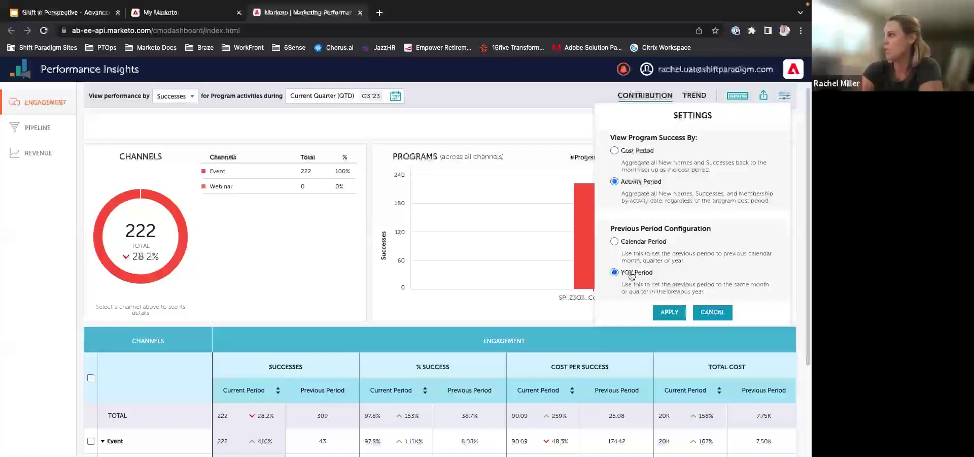
{"action": "left_click", "coordinate": [632, 242]}
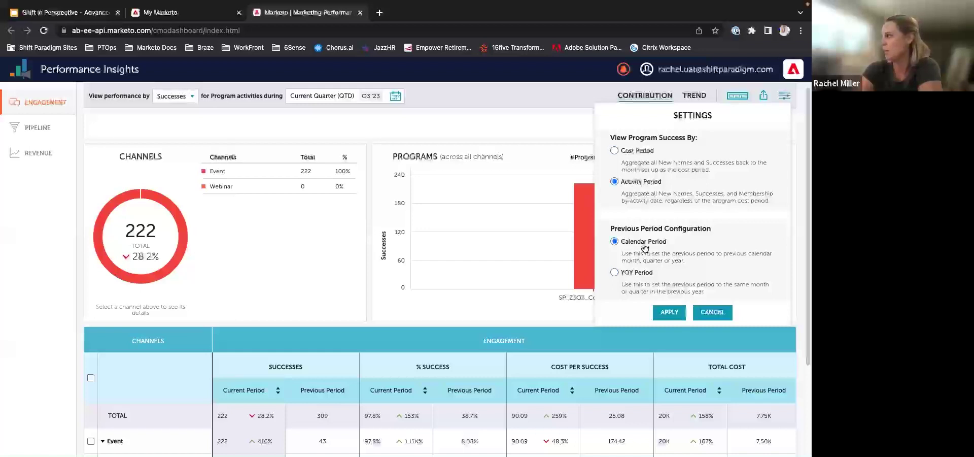
{"action": "left_click", "coordinate": [669, 313]}
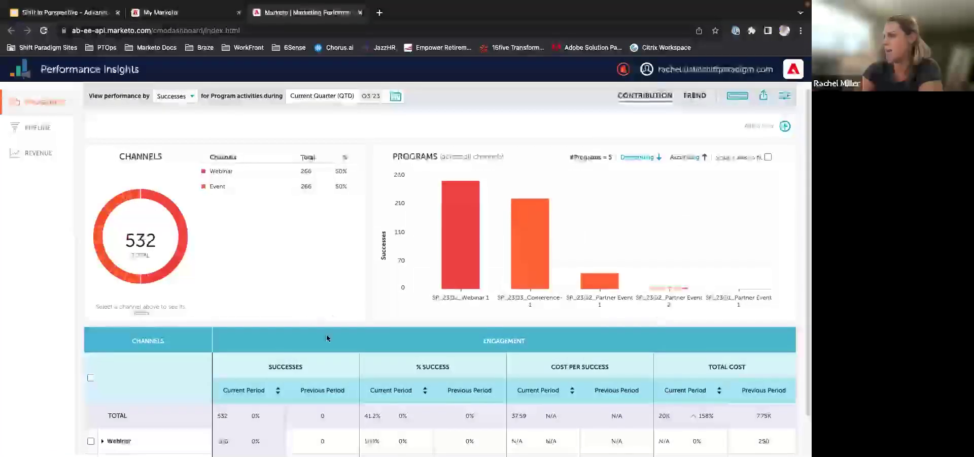
Review the channel totals in the engagement table against the current program success and previous period settings
{"action": "scroll", "coordinate": [298, 394], "scroll_direction": "down", "scroll_amount": 1}
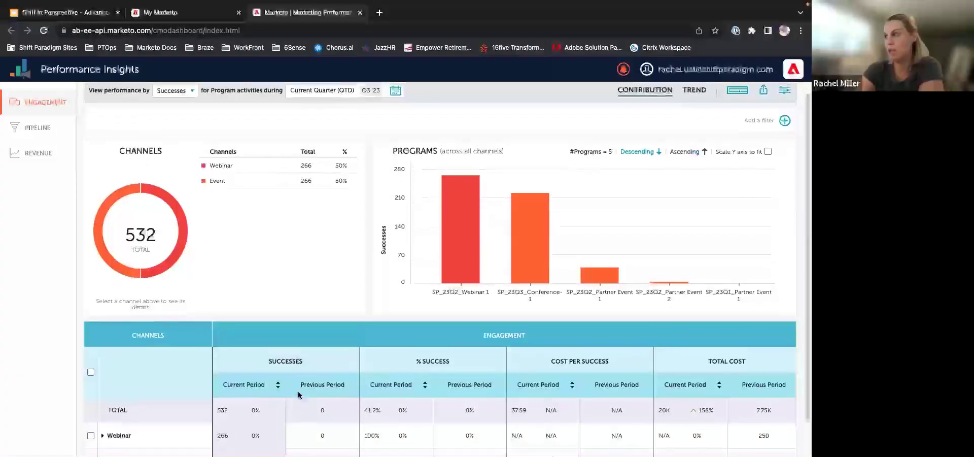
{"action": "scroll", "coordinate": [298, 394], "scroll_direction": "up", "scroll_amount": 1}
{"action": "left_click", "coordinate": [785, 102]}
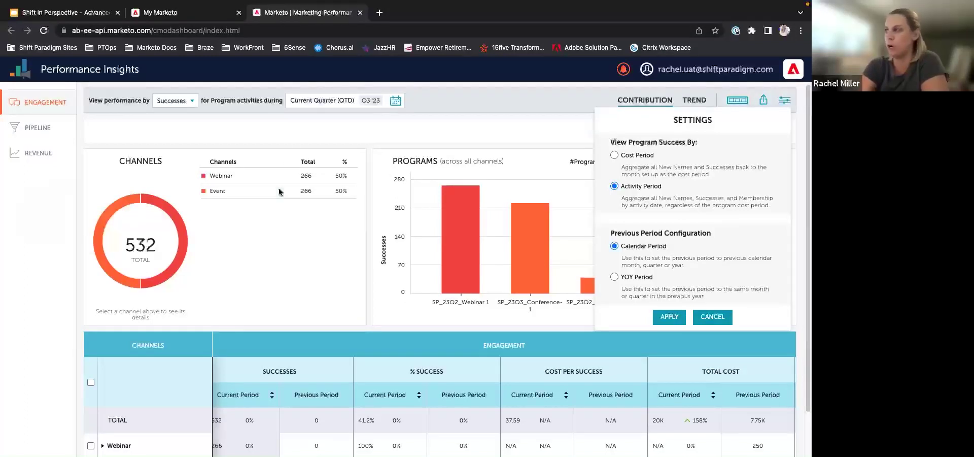
{"action": "scroll", "coordinate": [250, 341], "scroll_direction": "down", "scroll_amount": 1}
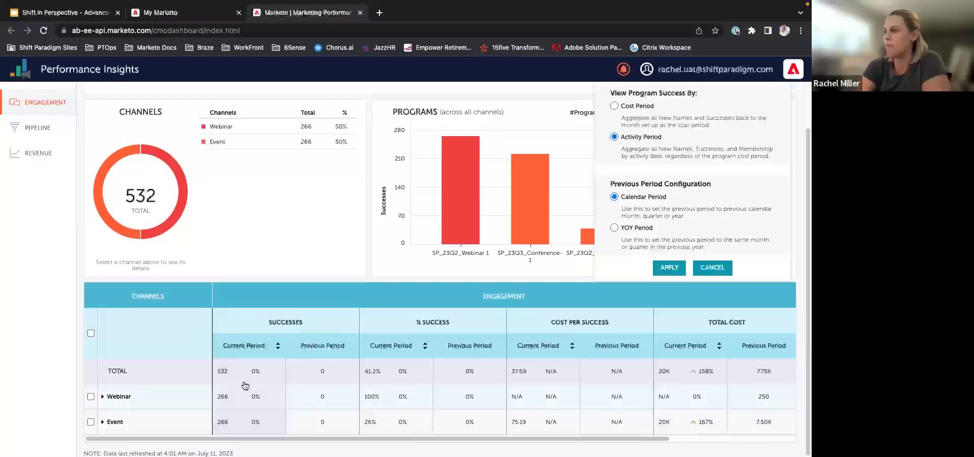
{"action": "scroll", "coordinate": [245, 385], "scroll_direction": "up", "scroll_amount": 1}
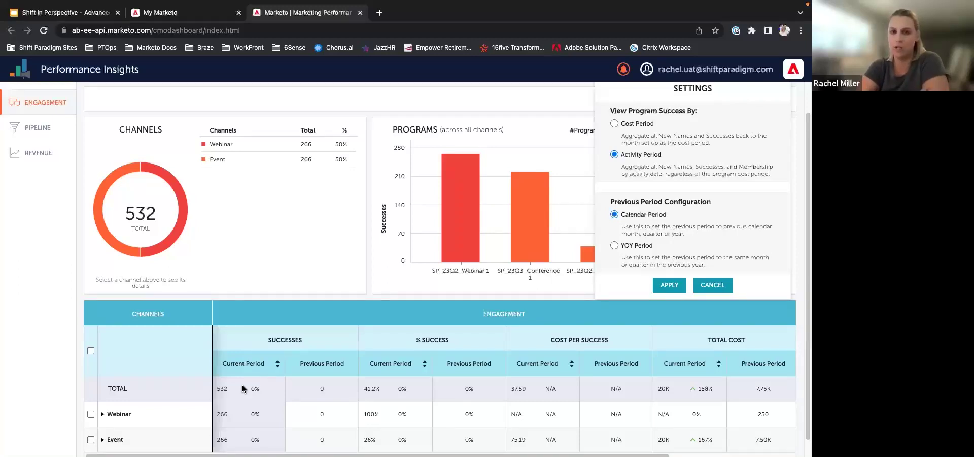
{"action": "scroll", "coordinate": [744, 205], "scroll_direction": "up", "scroll_amount": 1}
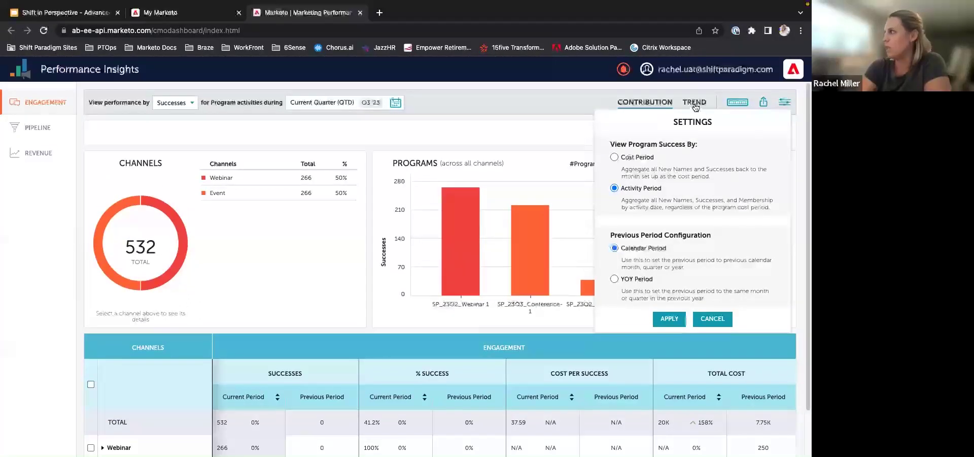
{"action": "left_click", "coordinate": [566, 105]}
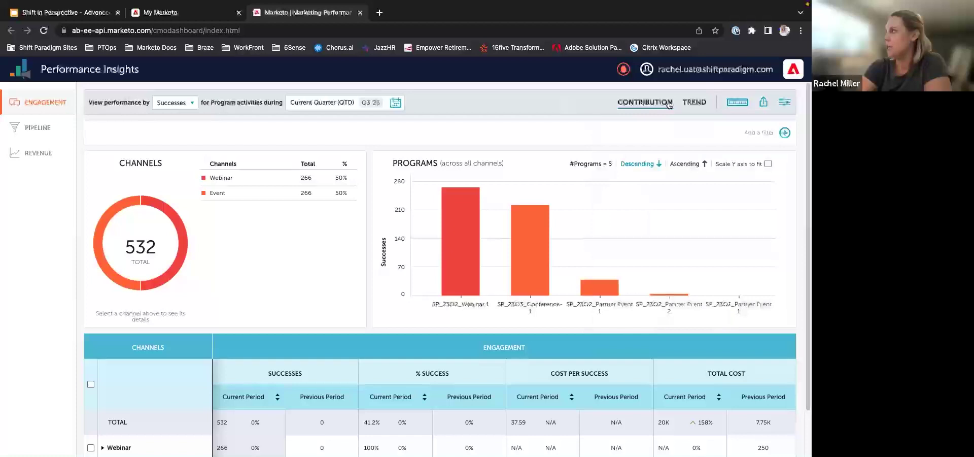
Switch the engagement dashboard from contribution to the Trend view and check its custom date range
{"action": "mouse_move", "coordinate": [525, 271]}
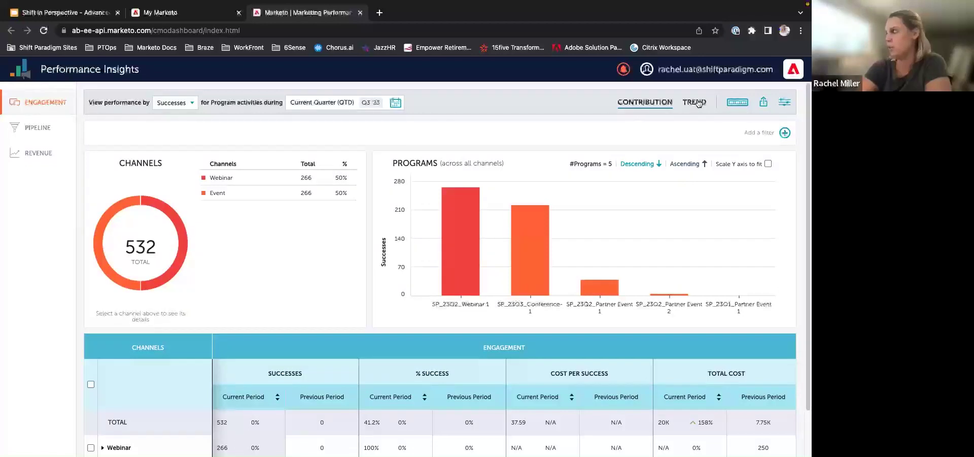
{"action": "left_click", "coordinate": [699, 104]}
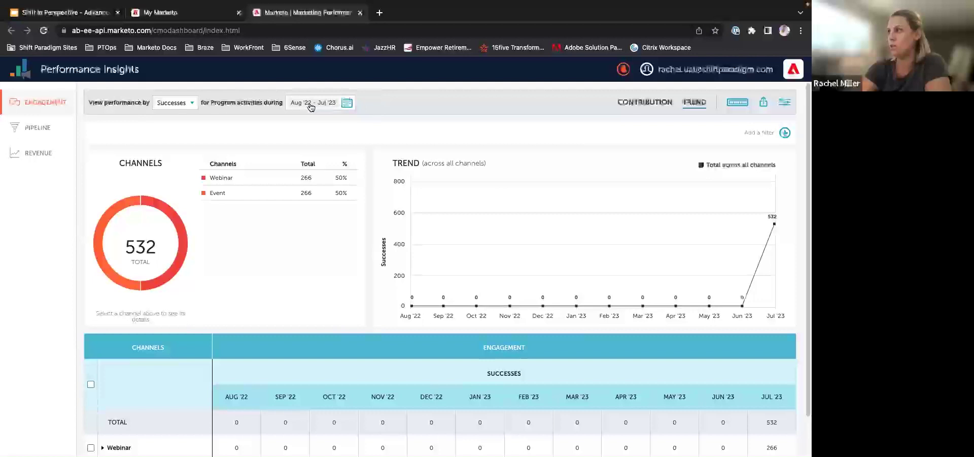
{"action": "left_click", "coordinate": [347, 104]}
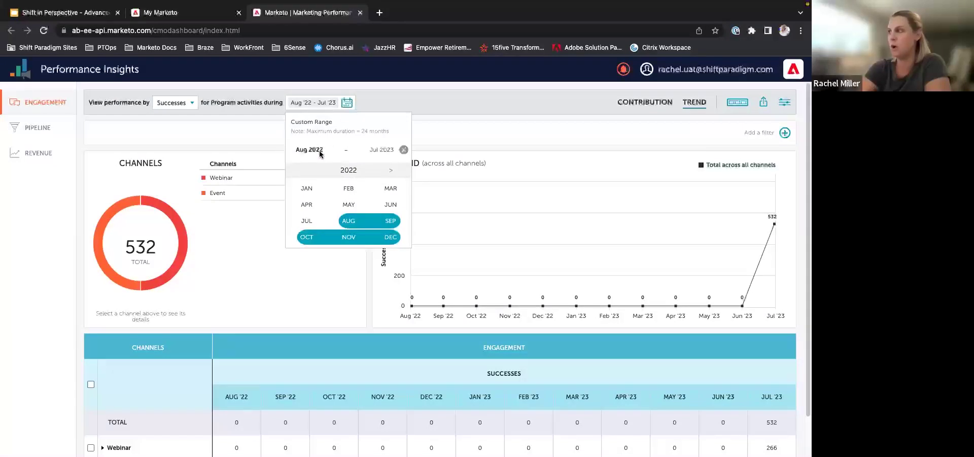
{"action": "left_click", "coordinate": [349, 104]}
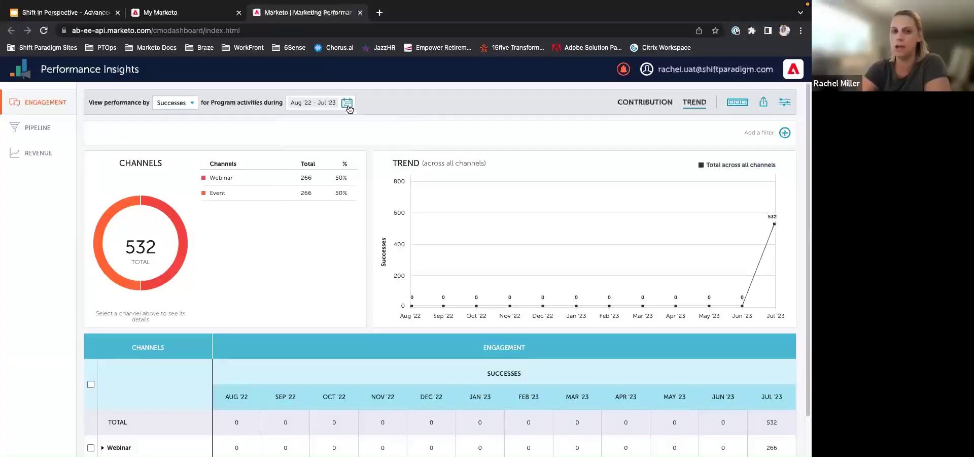
Set the trend to view program success by Cost Period and inspect the monthly successes per channel
{"action": "left_click", "coordinate": [785, 103]}
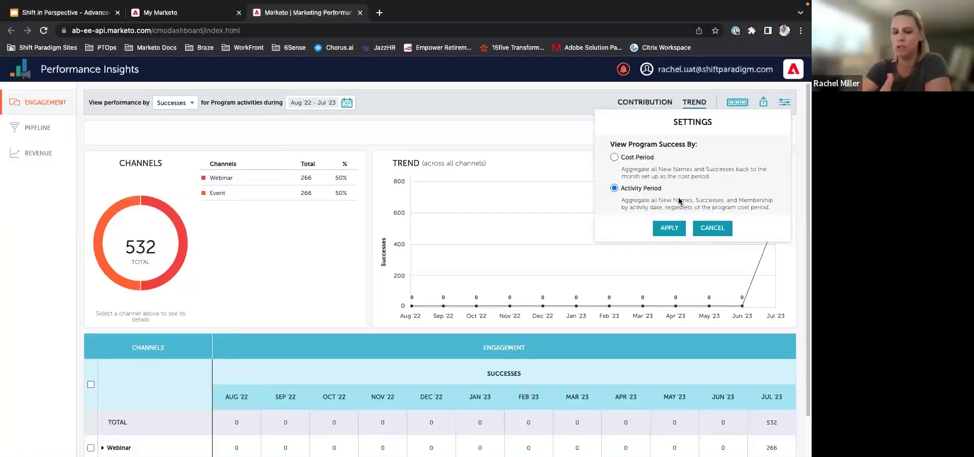
{"action": "left_click", "coordinate": [634, 161]}
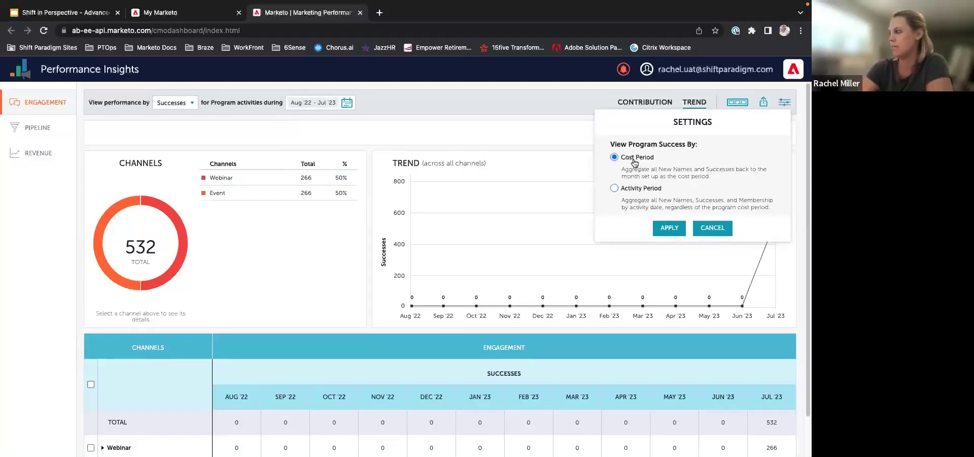
{"action": "left_click", "coordinate": [668, 227]}
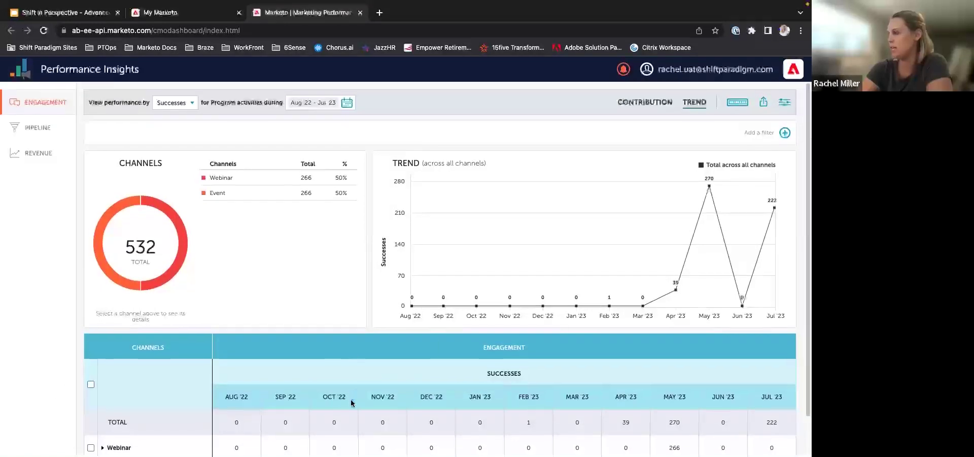
{"action": "scroll", "coordinate": [351, 403], "scroll_direction": "down", "scroll_amount": 1}
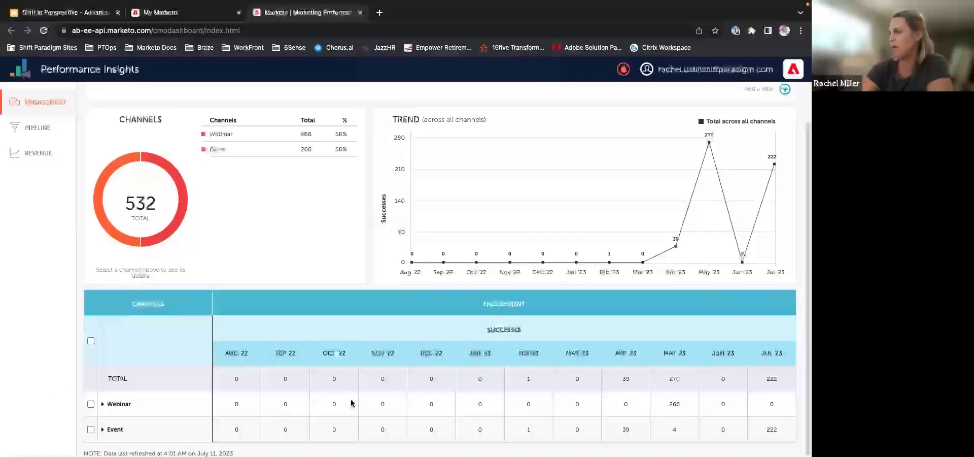
Review the monthly successes per channel in the engagement trend and check the available performance metrics
{"action": "scroll", "coordinate": [351, 403], "scroll_direction": "up", "scroll_amount": 1}
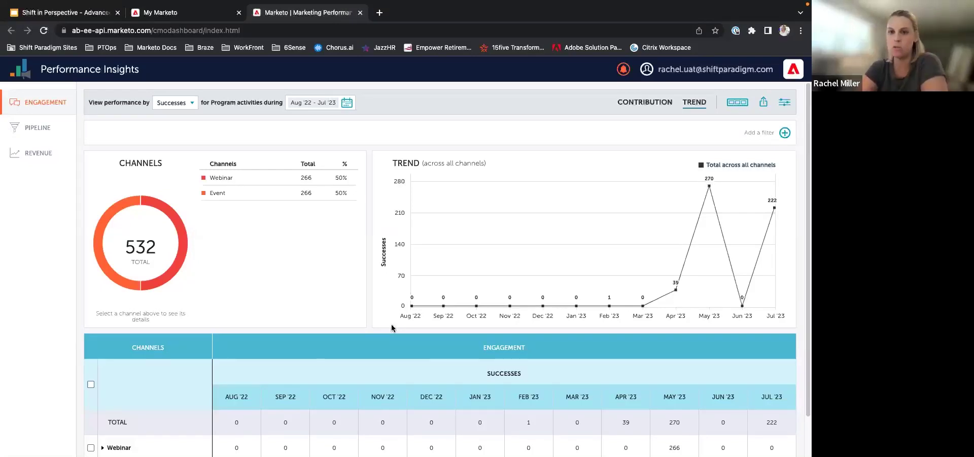
{"action": "scroll", "coordinate": [296, 333], "scroll_direction": "down", "scroll_amount": 1}
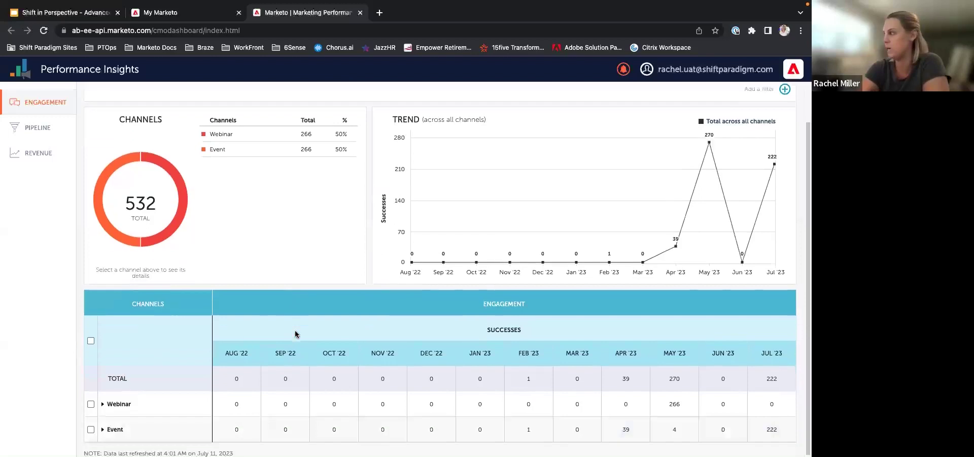
{"action": "scroll", "coordinate": [296, 334], "scroll_direction": "up", "scroll_amount": 1}
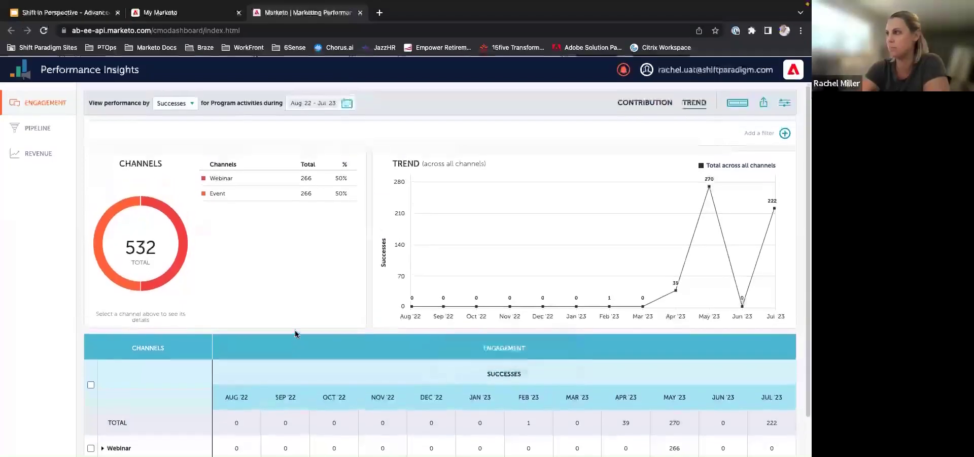
{"action": "left_click", "coordinate": [192, 104]}
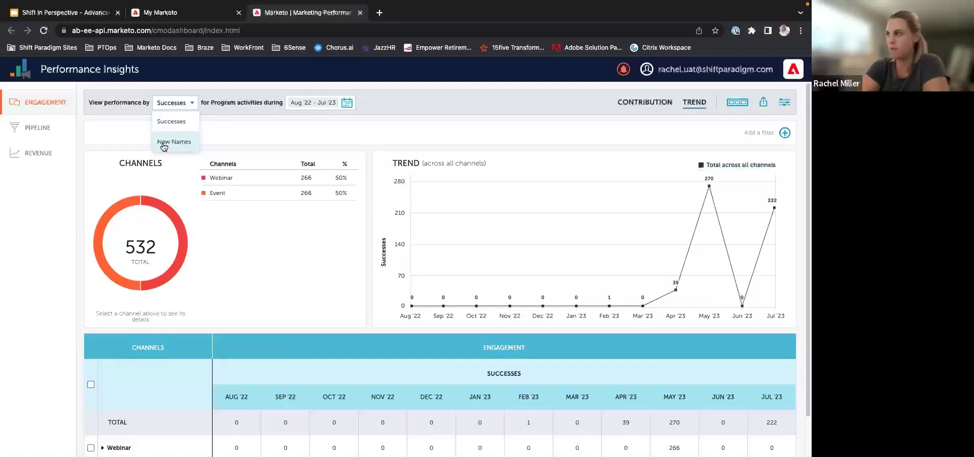
Return the engagement dashboard to the Contribution view and check its performance metrics and program success settings
{"action": "left_click", "coordinate": [645, 104]}
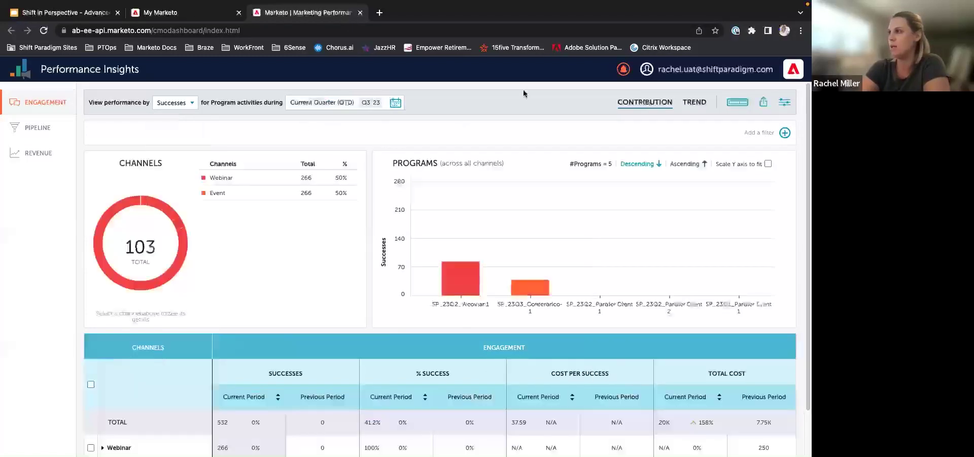
{"action": "left_click", "coordinate": [187, 106]}
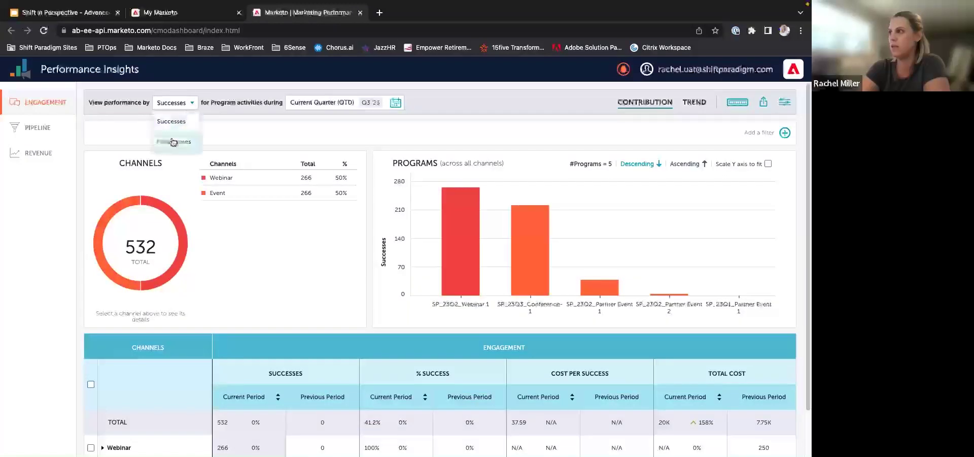
{"action": "left_click", "coordinate": [784, 102]}
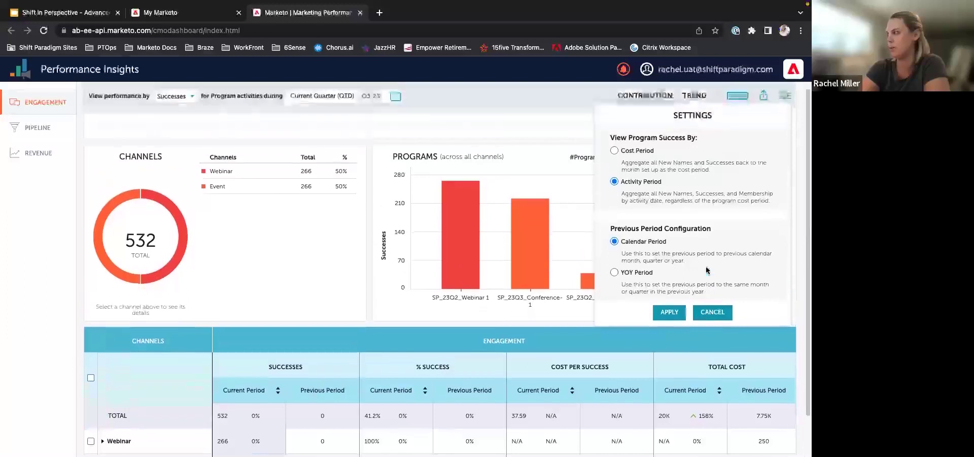
{"action": "left_click", "coordinate": [306, 133]}
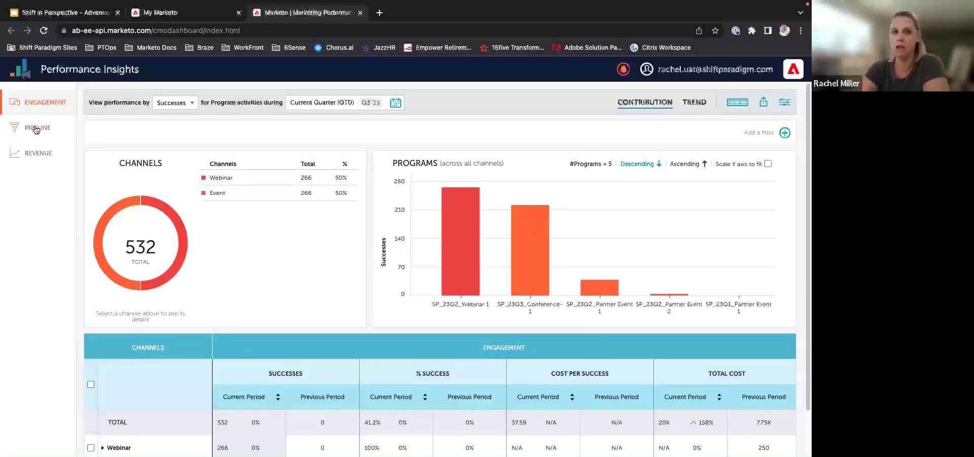
Show the Pipeline dashboard for opportunities created in Current Quarter (QTD) and look through the First-Touch metrics
{"action": "left_click", "coordinate": [36, 130]}
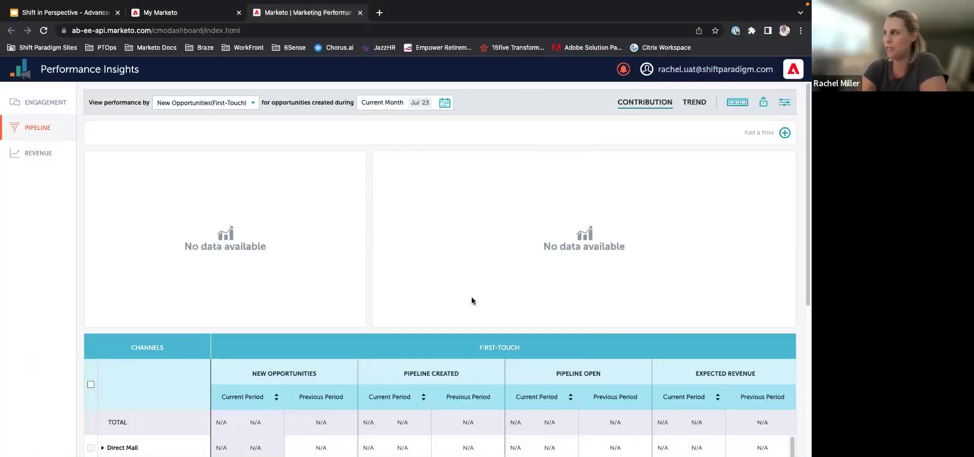
{"action": "left_click", "coordinate": [445, 103]}
{"action": "left_click", "coordinate": [403, 139]}
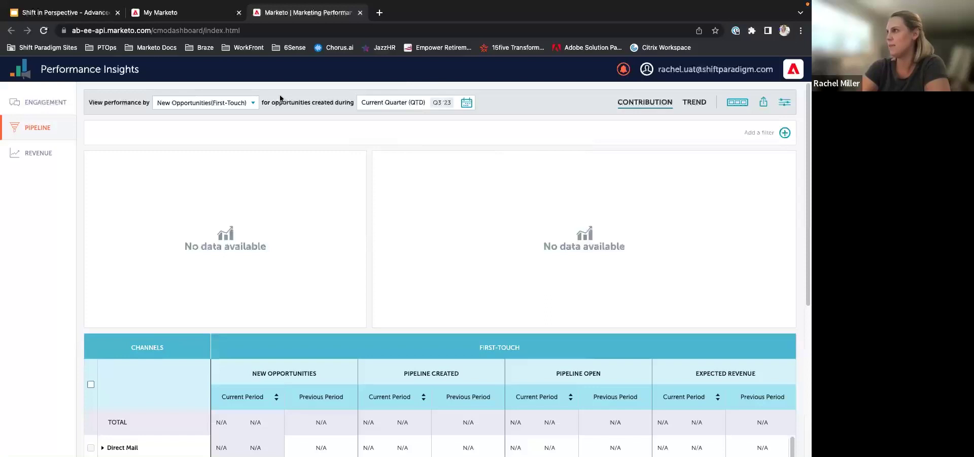
{"action": "left_click", "coordinate": [253, 103]}
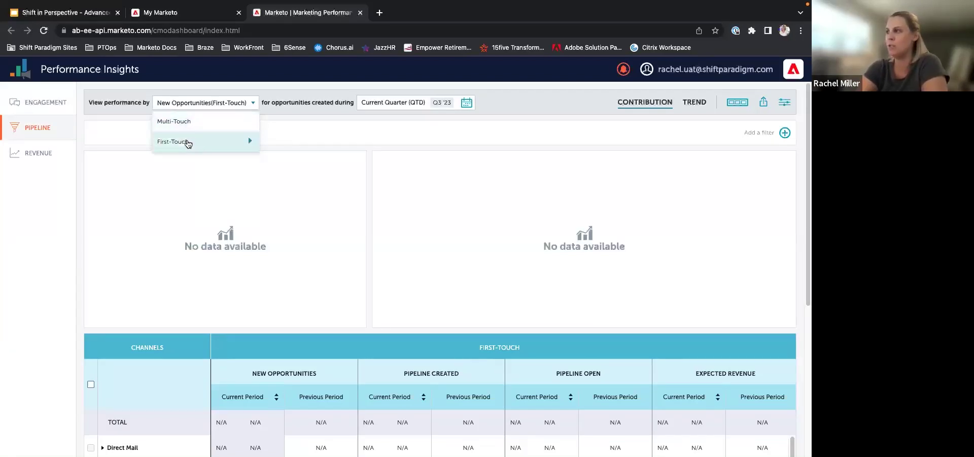
{"action": "left_click", "coordinate": [187, 144]}
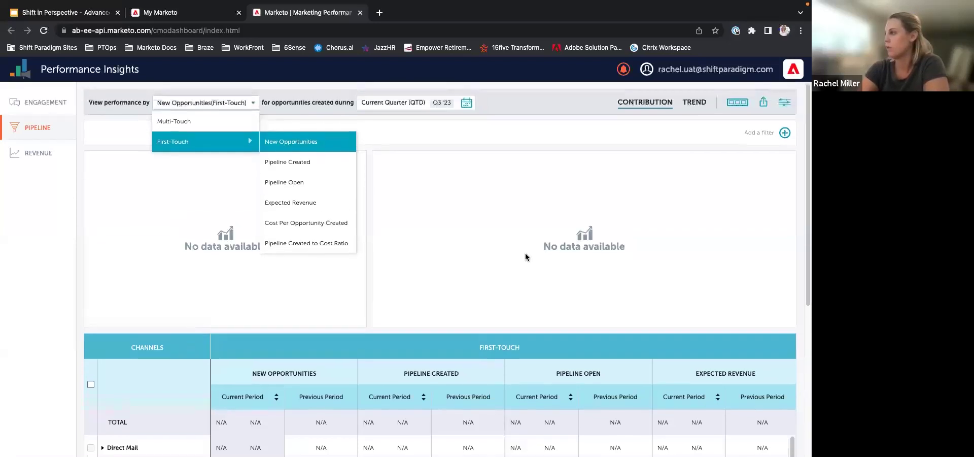
Review the pipeline contribution settings for marketing-influenced opportunities, cost calculation and previous period configuration
{"action": "left_click", "coordinate": [784, 103]}
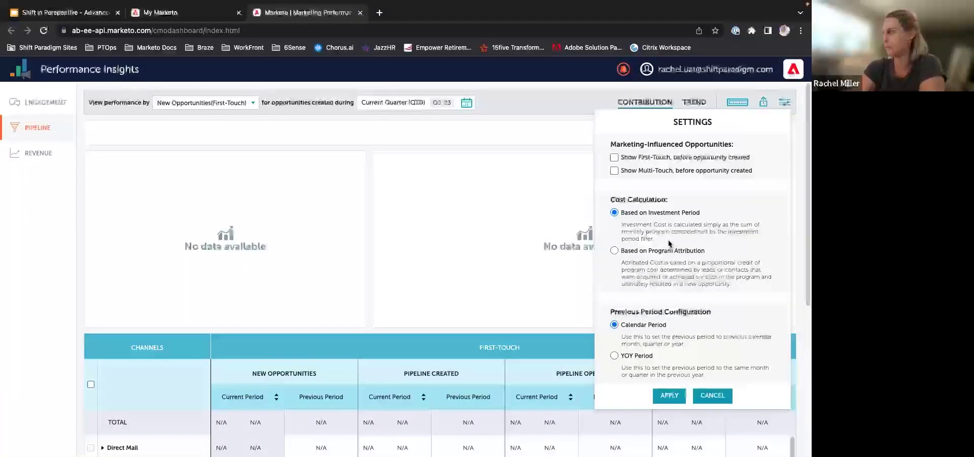
{"action": "scroll", "coordinate": [705, 306], "scroll_direction": "down", "scroll_amount": 1}
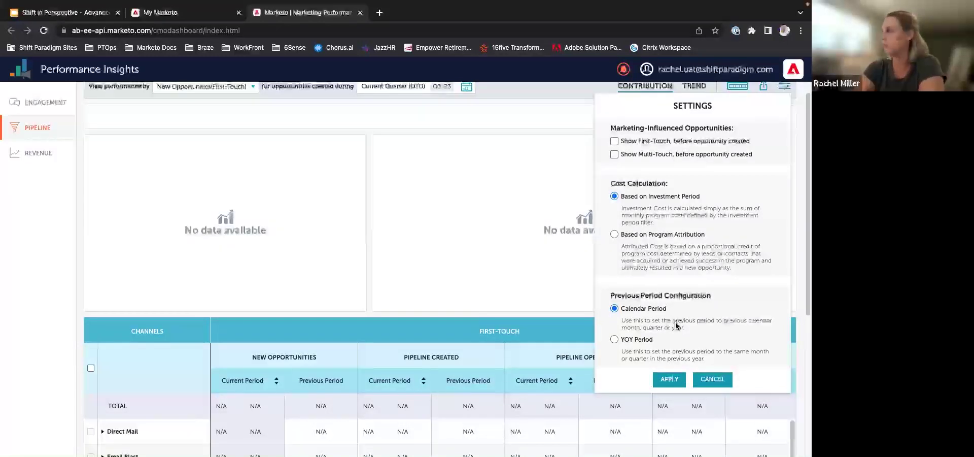
{"action": "scroll", "coordinate": [675, 324], "scroll_direction": "up", "scroll_amount": 1}
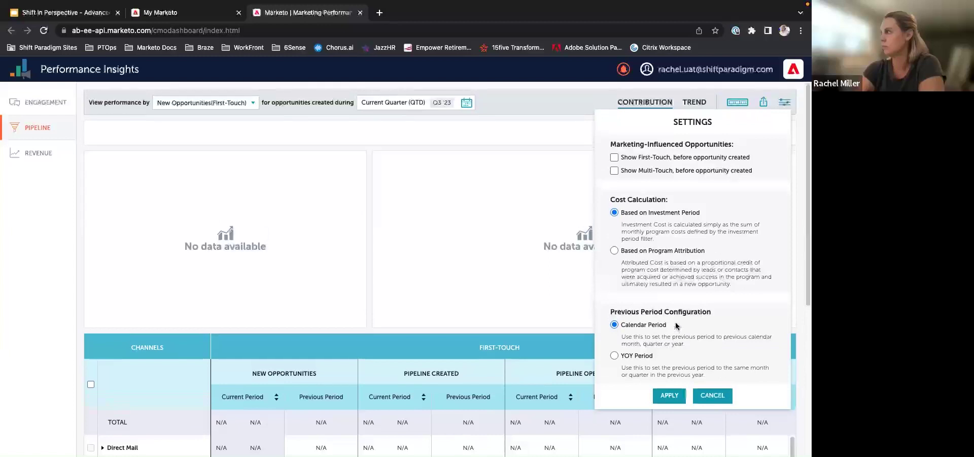
Switch the pipeline dashboard to the Trend view and check which settings it offers
{"action": "left_click", "coordinate": [699, 105]}
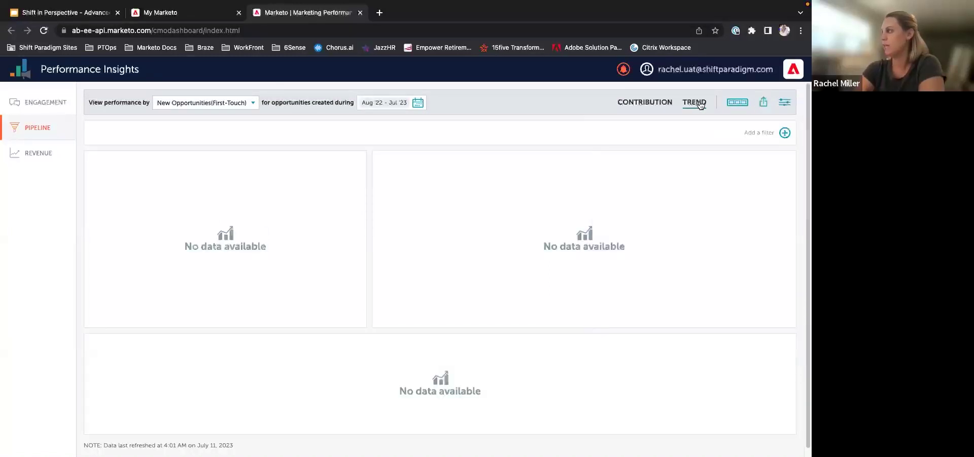
{"action": "left_click", "coordinate": [783, 106]}
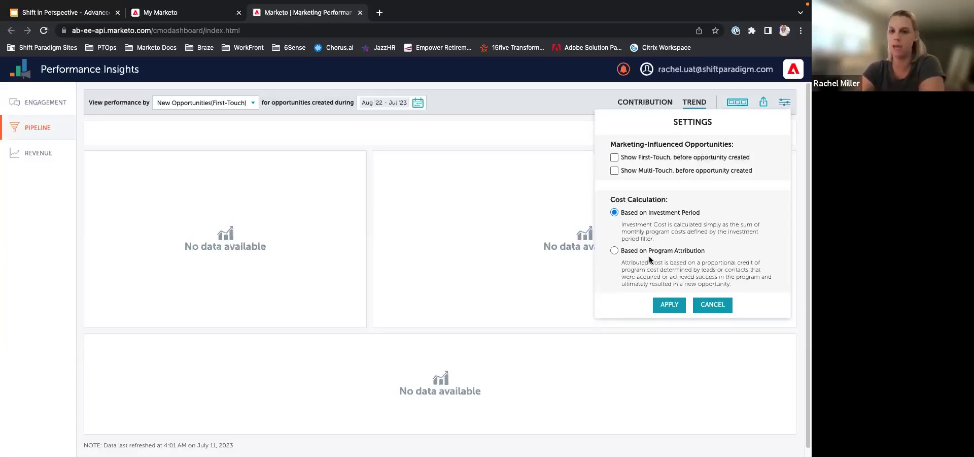
{"action": "left_click", "coordinate": [784, 103]}
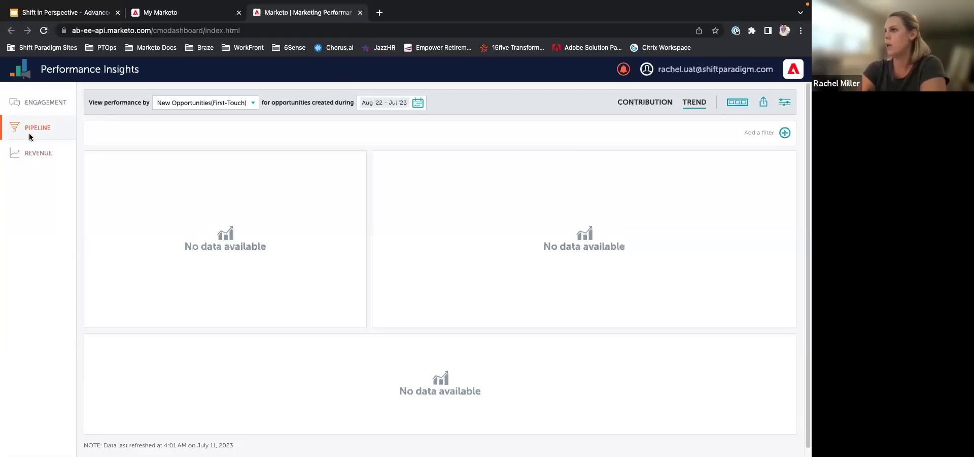
Show the Revenue dashboard in the Contribution view and review its opportunity, cost calculation and previous period settings
{"action": "left_click", "coordinate": [23, 154]}
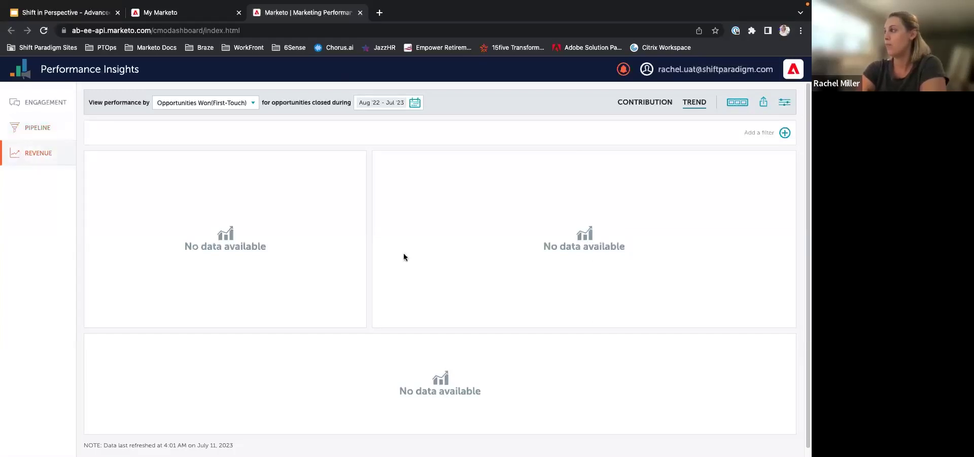
{"action": "left_click", "coordinate": [652, 102]}
{"action": "left_click", "coordinate": [785, 103]}
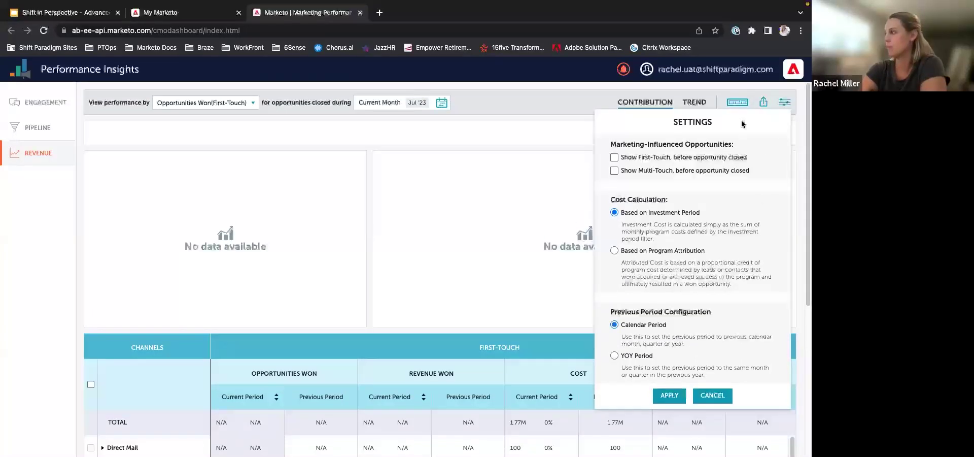
{"action": "left_click", "coordinate": [784, 103]}
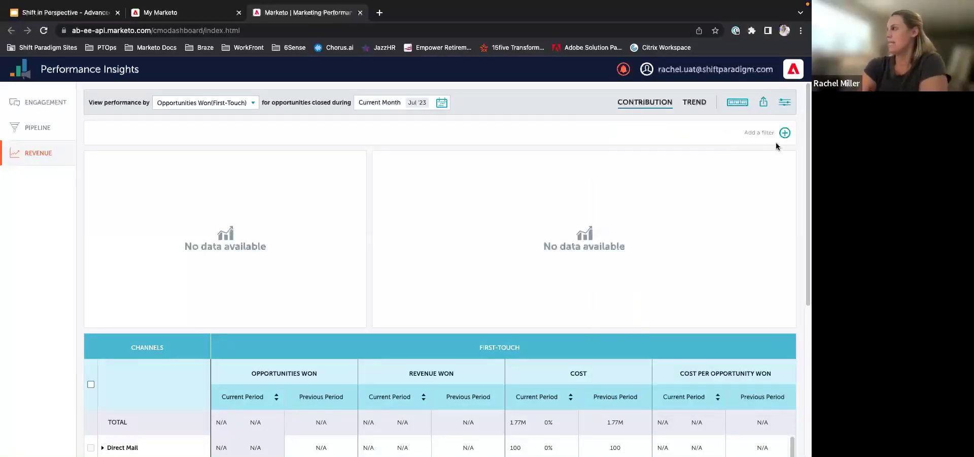
Return to the Engagement dashboard and browse the program tags available for a new filter
{"action": "left_click", "coordinate": [55, 103]}
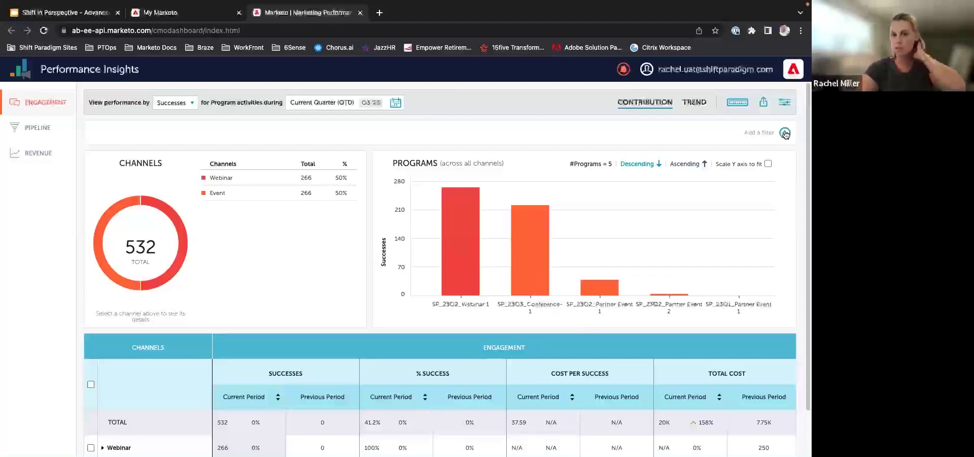
{"action": "left_click", "coordinate": [785, 133]}
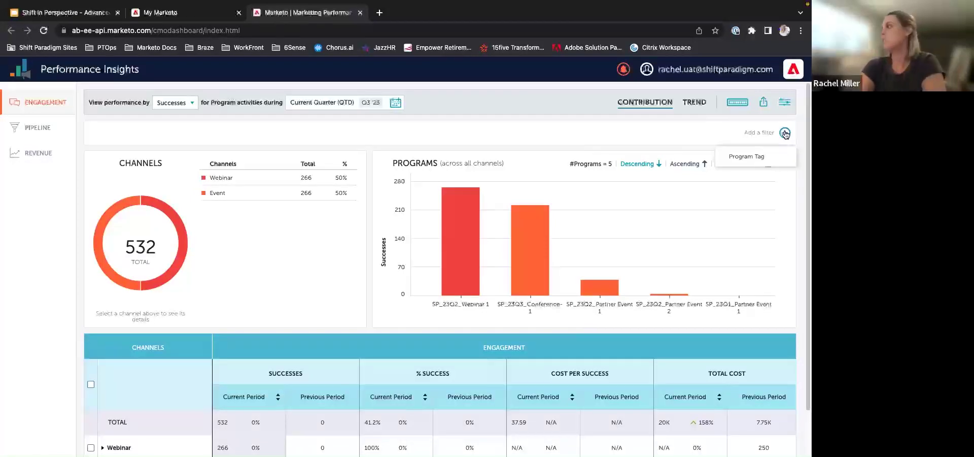
{"action": "left_click", "coordinate": [753, 158]}
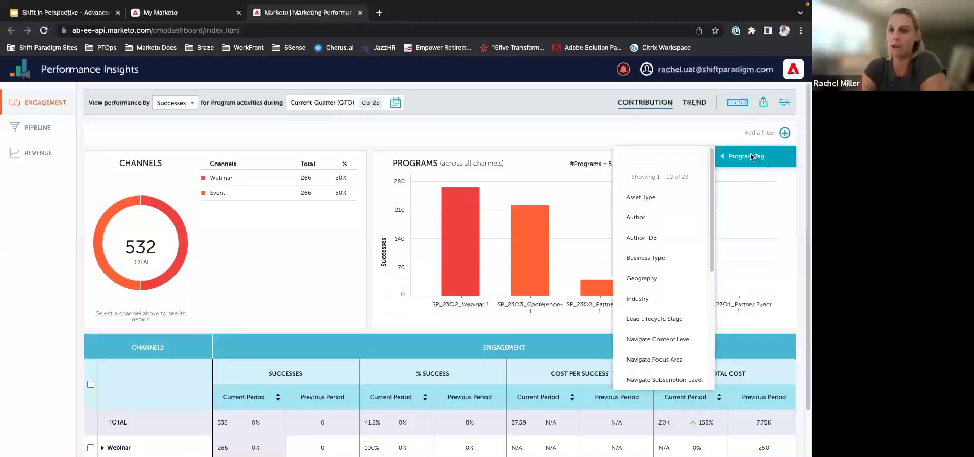
{"action": "scroll", "coordinate": [667, 333], "scroll_direction": "down", "scroll_amount": 3}
{"action": "scroll", "coordinate": [666, 332], "scroll_direction": "down", "scroll_amount": 8}
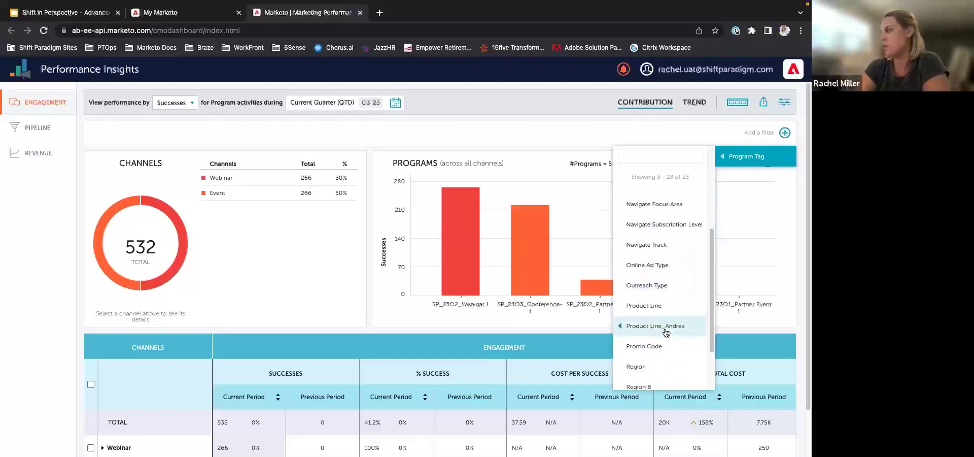
{"action": "scroll", "coordinate": [666, 333], "scroll_direction": "up", "scroll_amount": 9}
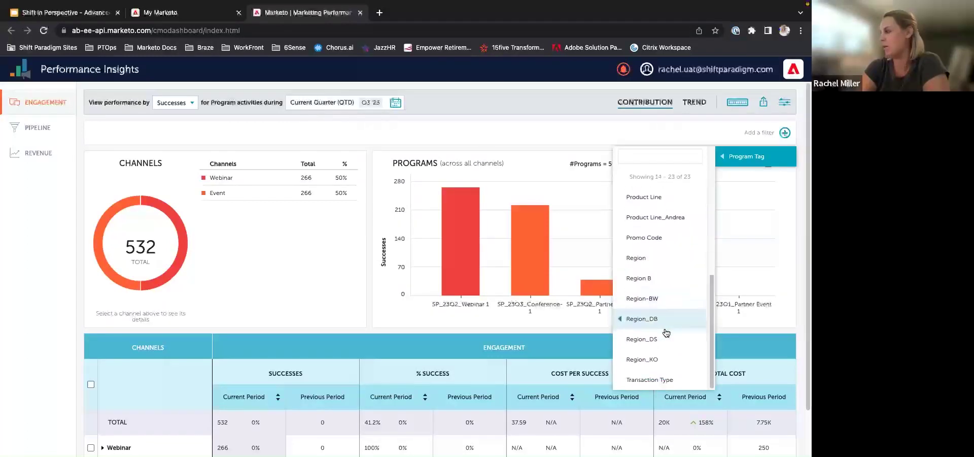
{"action": "scroll", "coordinate": [666, 332], "scroll_direction": "up", "scroll_amount": 2}
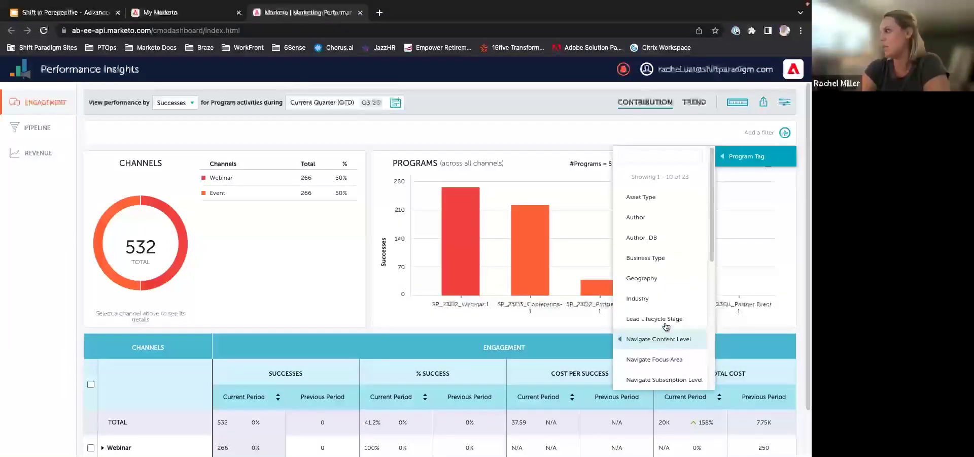
Check the filter values offered by the Asset Type, Industry and Geography program tags
{"action": "left_click", "coordinate": [664, 200]}
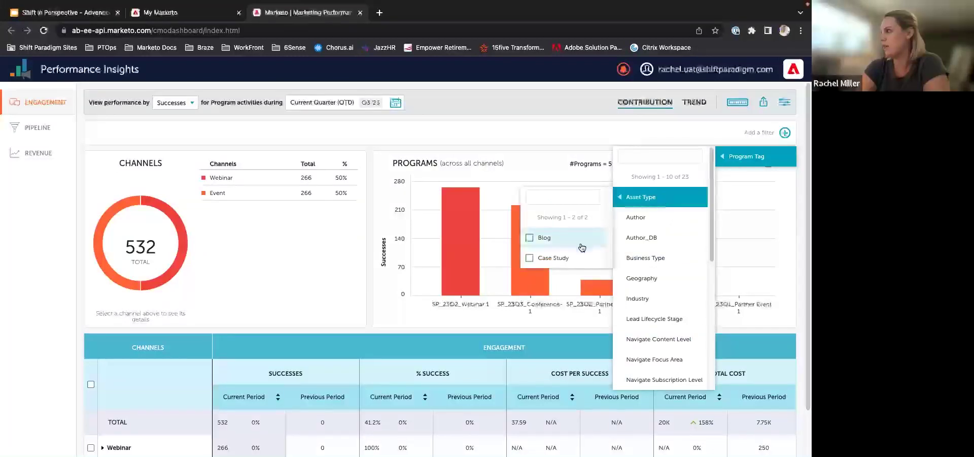
{"action": "scroll", "coordinate": [566, 243], "scroll_direction": "down", "scroll_amount": 1}
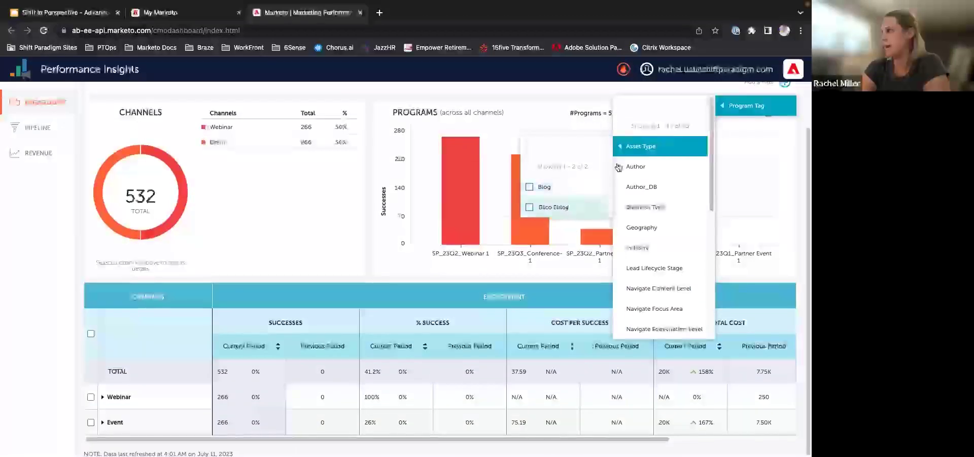
{"action": "left_click", "coordinate": [654, 145]}
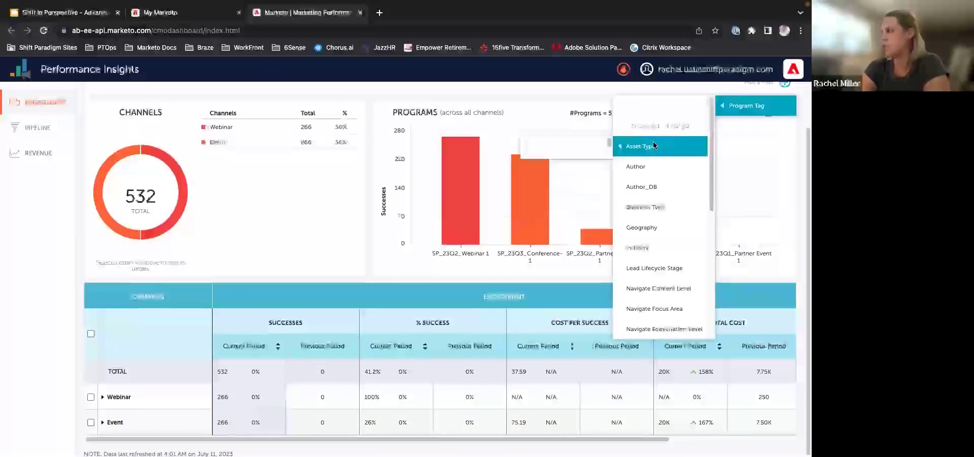
{"action": "left_click", "coordinate": [641, 247]}
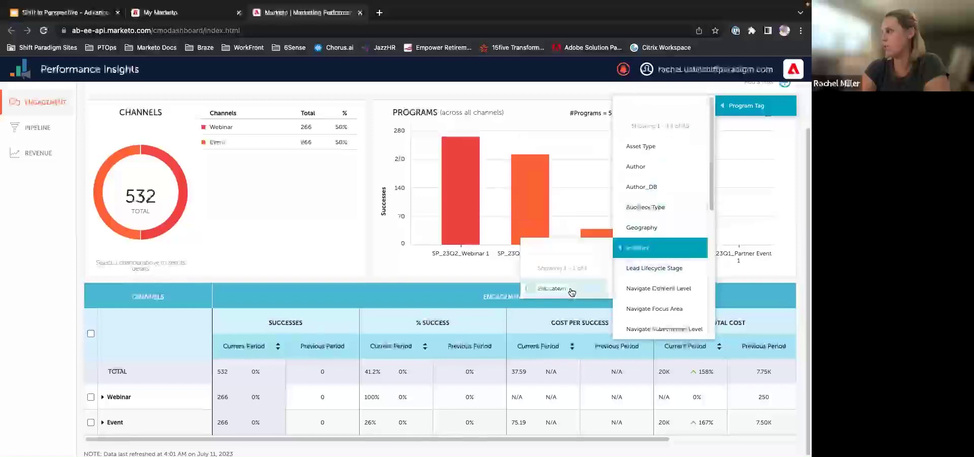
{"action": "left_click", "coordinate": [662, 227]}
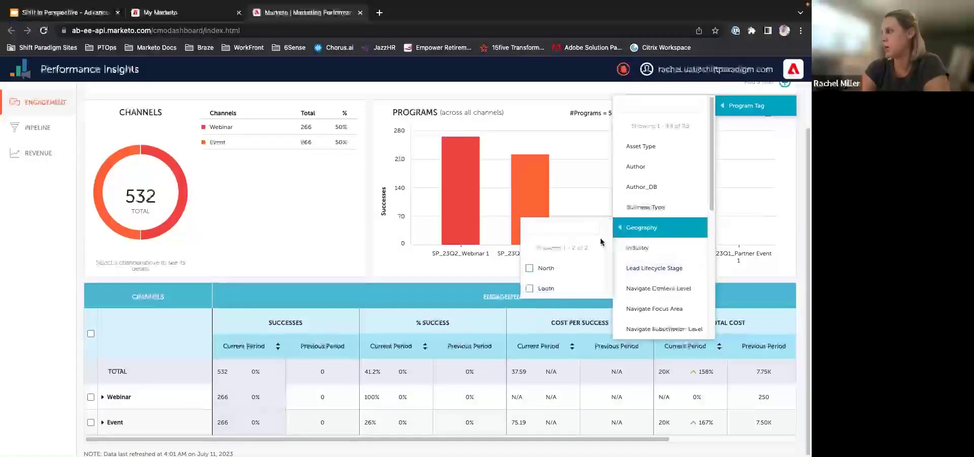
Check the filter values offered by the Online Ad Type, Outreach Type and Product Line program tags
{"action": "scroll", "coordinate": [642, 272], "scroll_direction": "down", "scroll_amount": 3}
{"action": "left_click", "coordinate": [645, 273]}
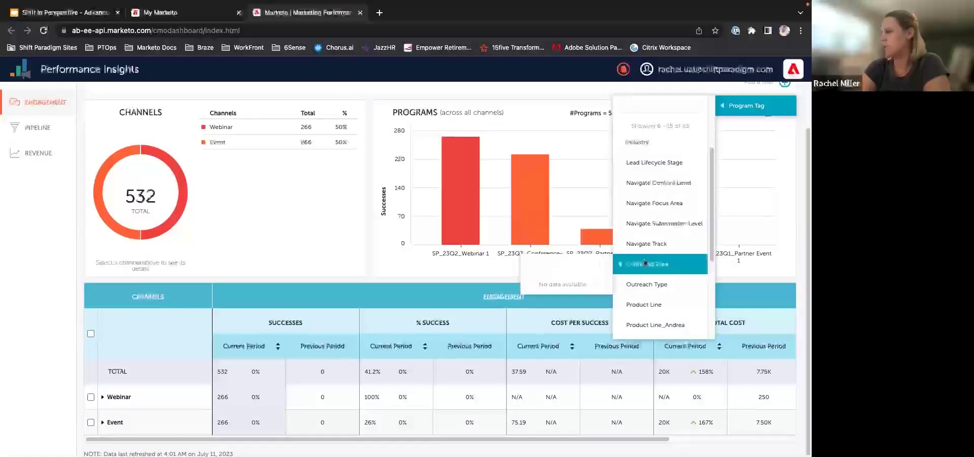
{"action": "left_click", "coordinate": [679, 289]}
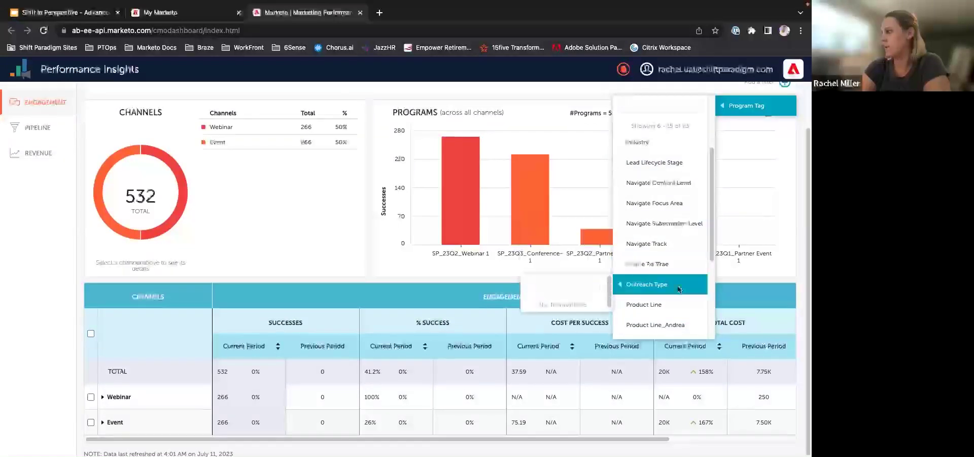
{"action": "left_click", "coordinate": [654, 306]}
{"action": "left_click", "coordinate": [647, 324]}
{"action": "scroll", "coordinate": [645, 304], "scroll_direction": "down", "scroll_amount": 3}
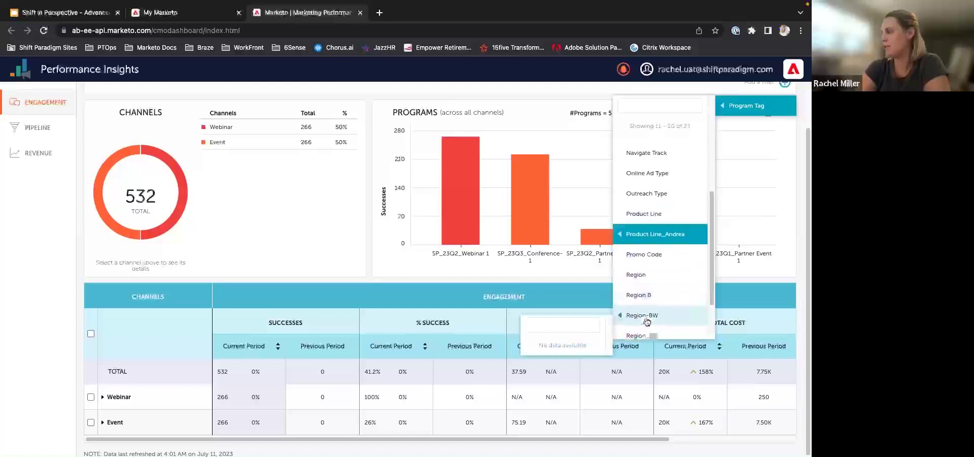
Try filtering the Engagement dashboard by the Region program tag North America, clear that filter and close the filter list
{"action": "left_click", "coordinate": [647, 264]}
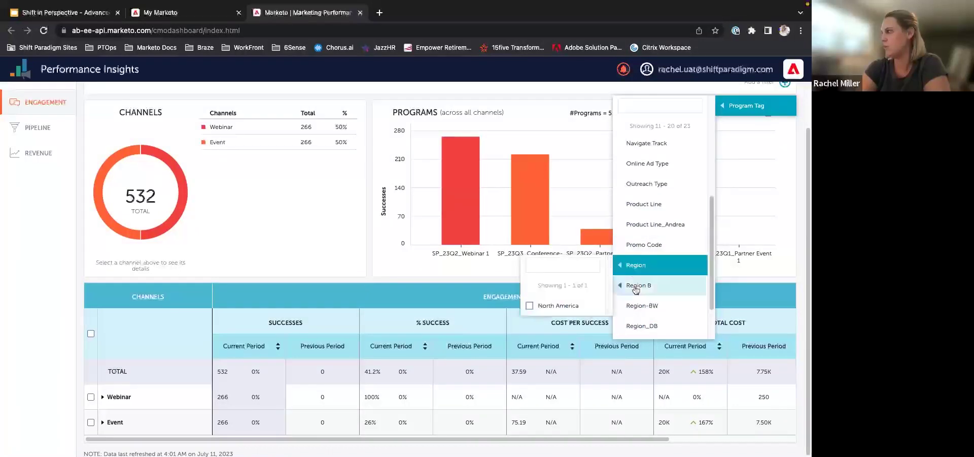
{"action": "left_click", "coordinate": [551, 306]}
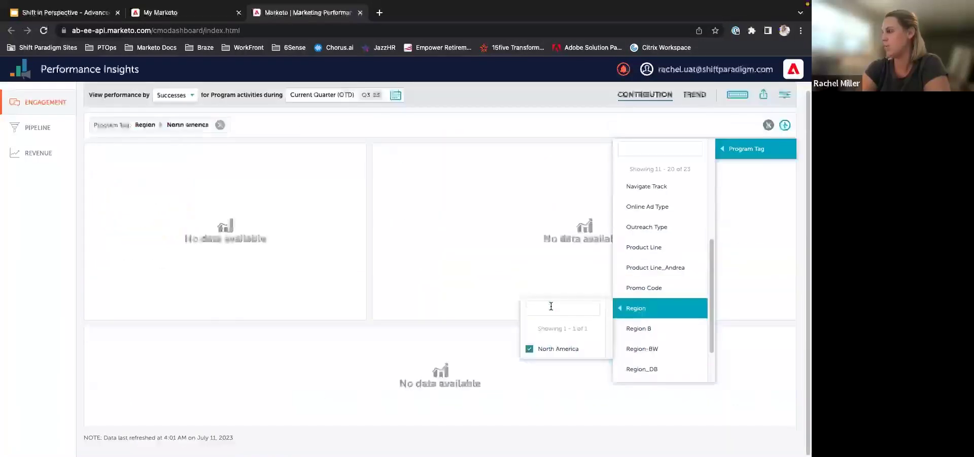
{"action": "left_click", "coordinate": [553, 350]}
{"action": "scroll", "coordinate": [657, 237], "scroll_direction": "up", "scroll_amount": 4}
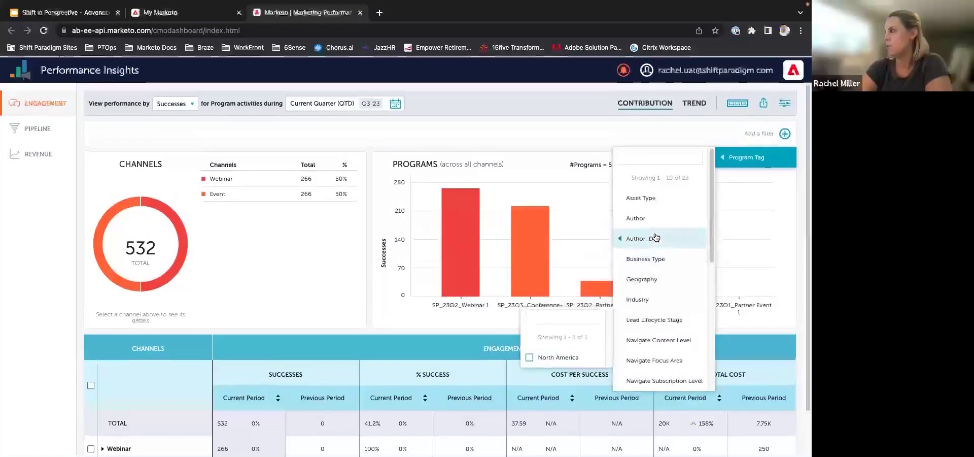
{"action": "left_click", "coordinate": [704, 133]}
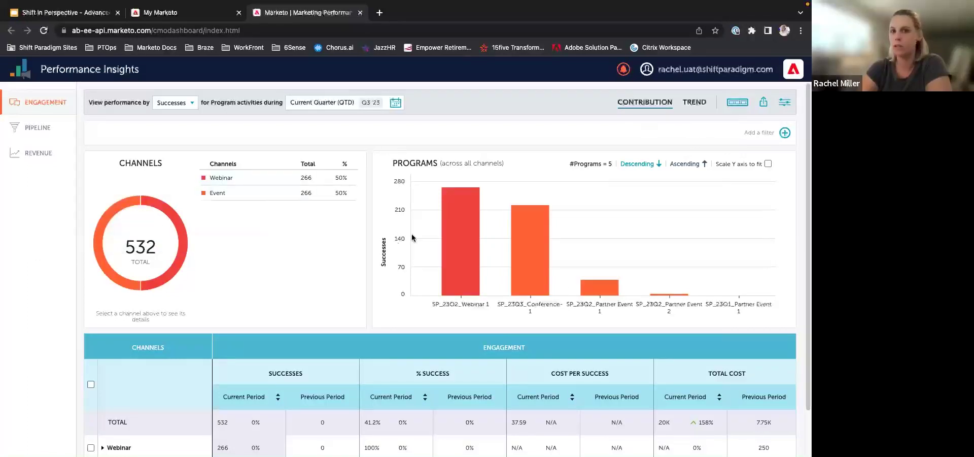
Show the saved Quick Charts area and check which save and download options the dashboard offers
{"action": "left_click", "coordinate": [738, 103]}
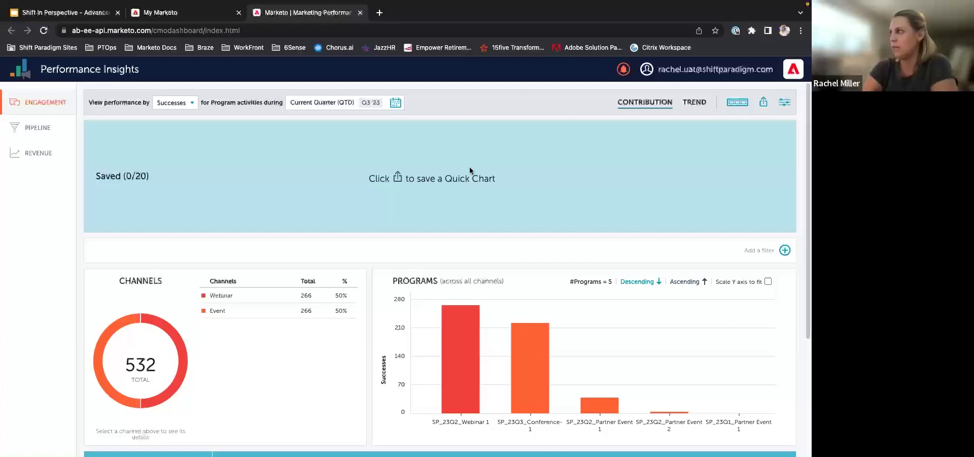
{"action": "left_click", "coordinate": [765, 102]}
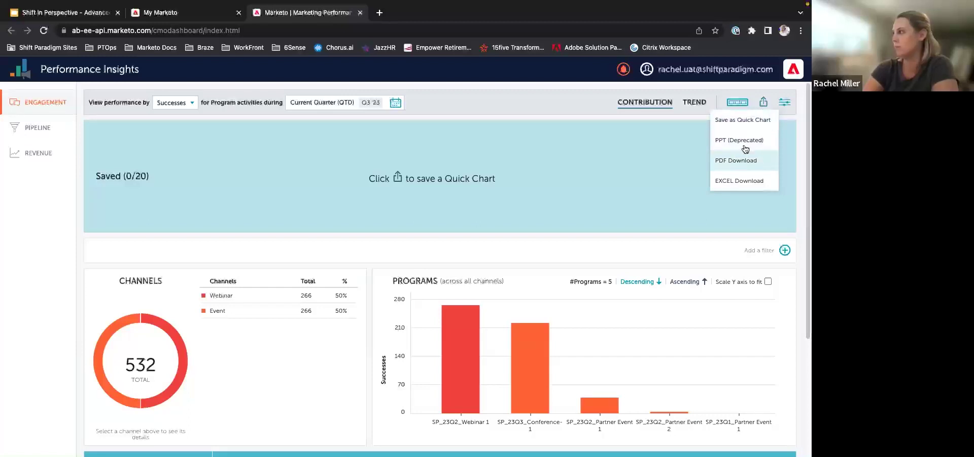
{"action": "left_click", "coordinate": [764, 103]}
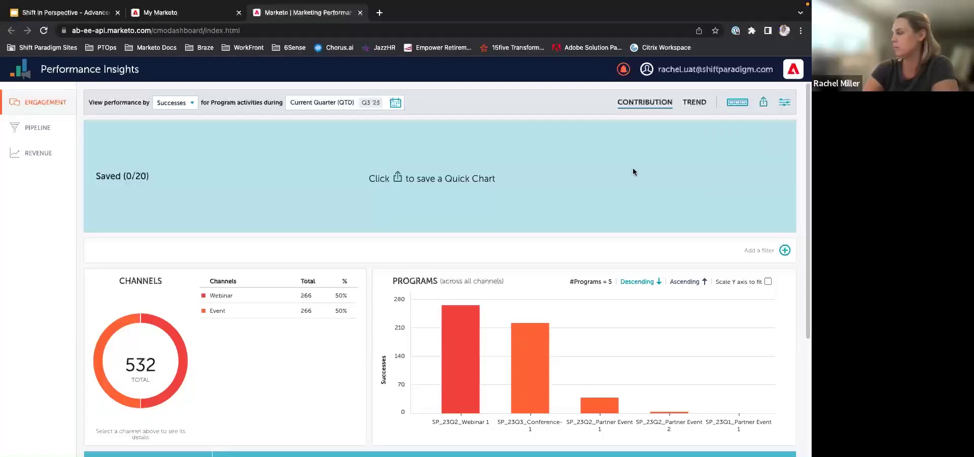
Switch from the Engagement dashboard back to the webinar presentation in Google Slides
{"action": "scroll", "coordinate": [242, 266], "scroll_direction": "down", "scroll_amount": 3}
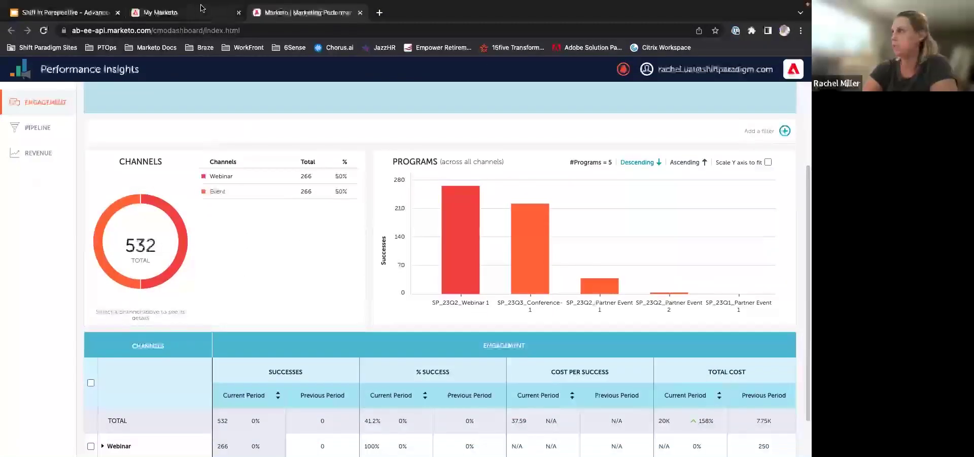
{"action": "left_click", "coordinate": [57, 12]}
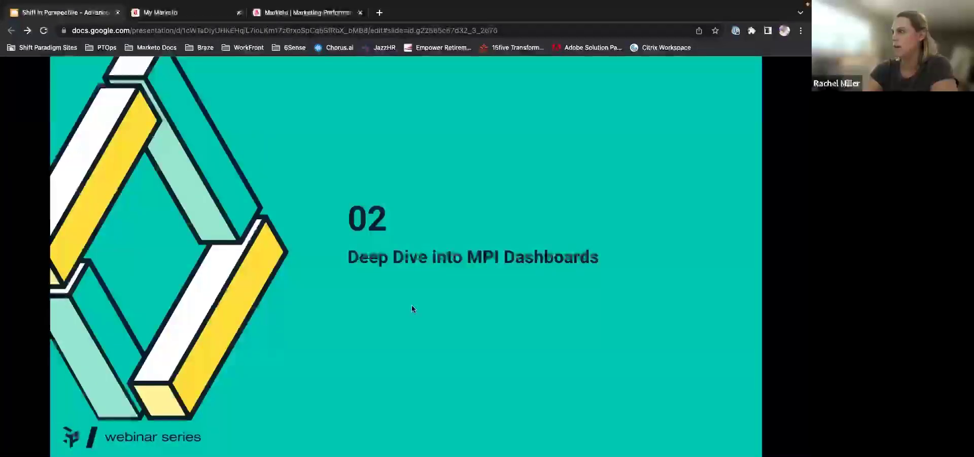